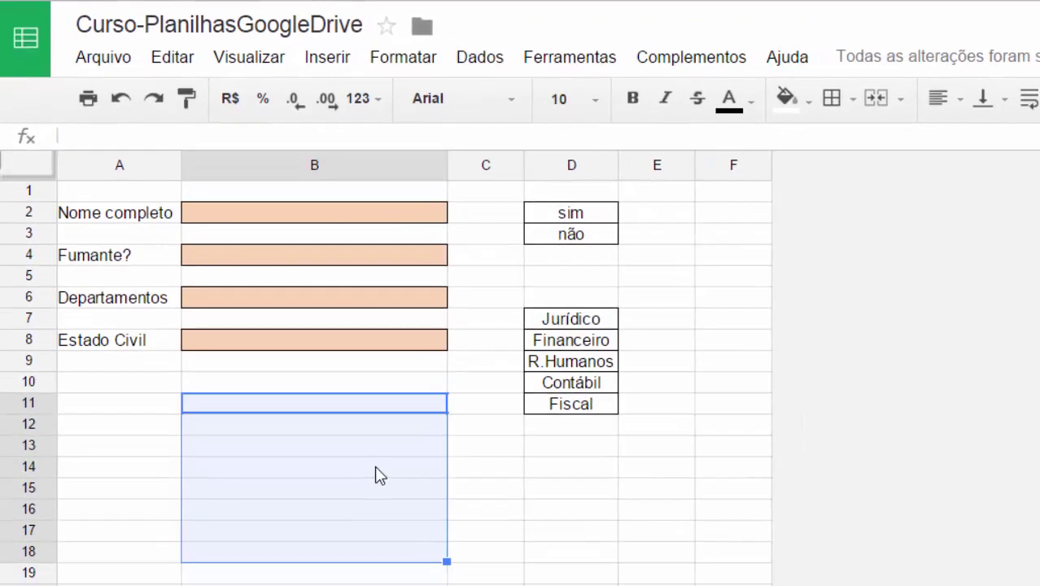
# Clear the earlier selections around B11:B16 in column B.
pyautogui.click(380, 475)
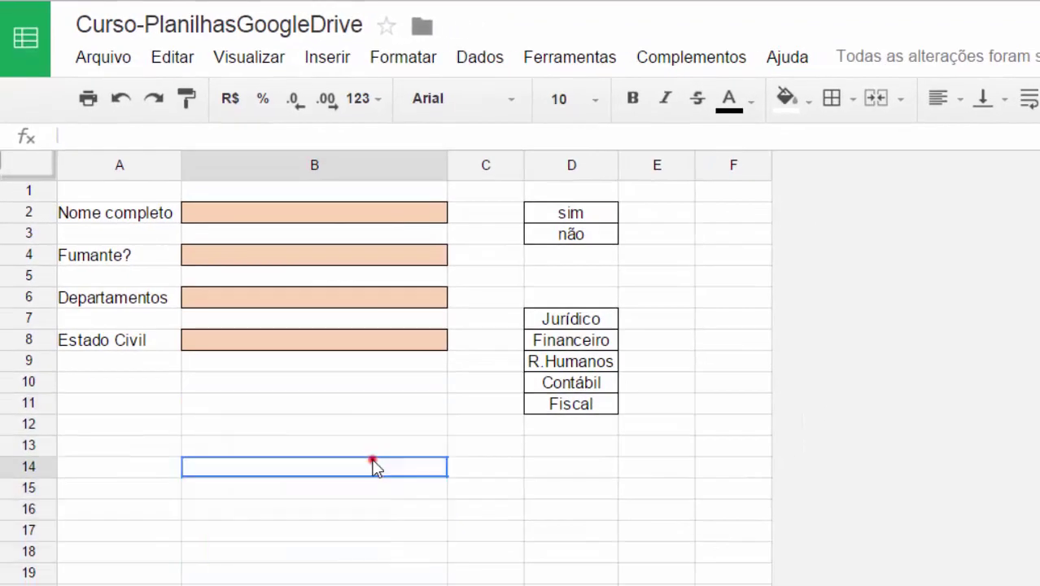
pyautogui.click(315, 406)
pyautogui.moveTo(315, 406); pyautogui.dragTo(330, 506)
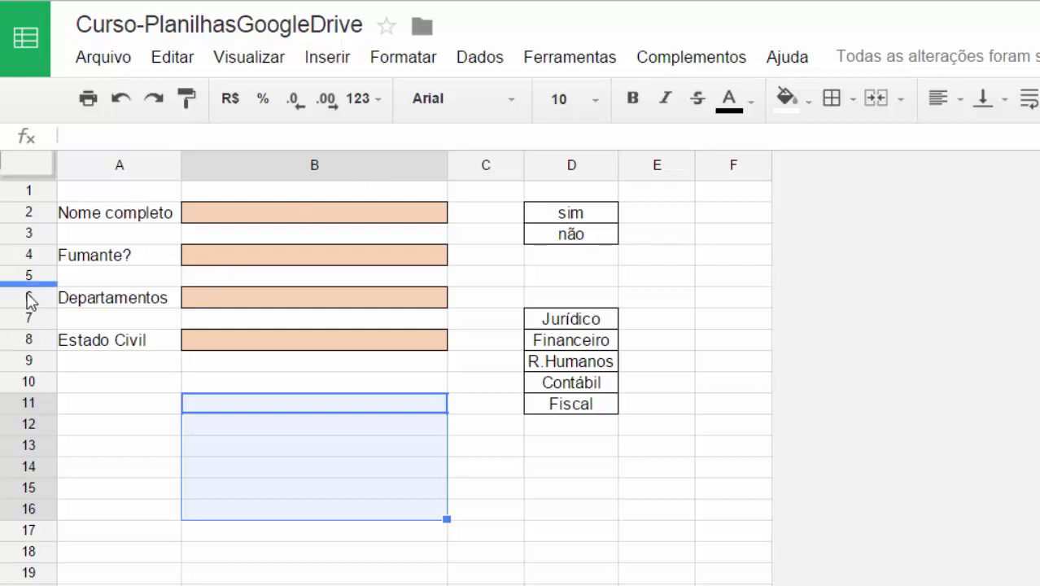
pyautogui.click(488, 464)
pyautogui.click(349, 444)
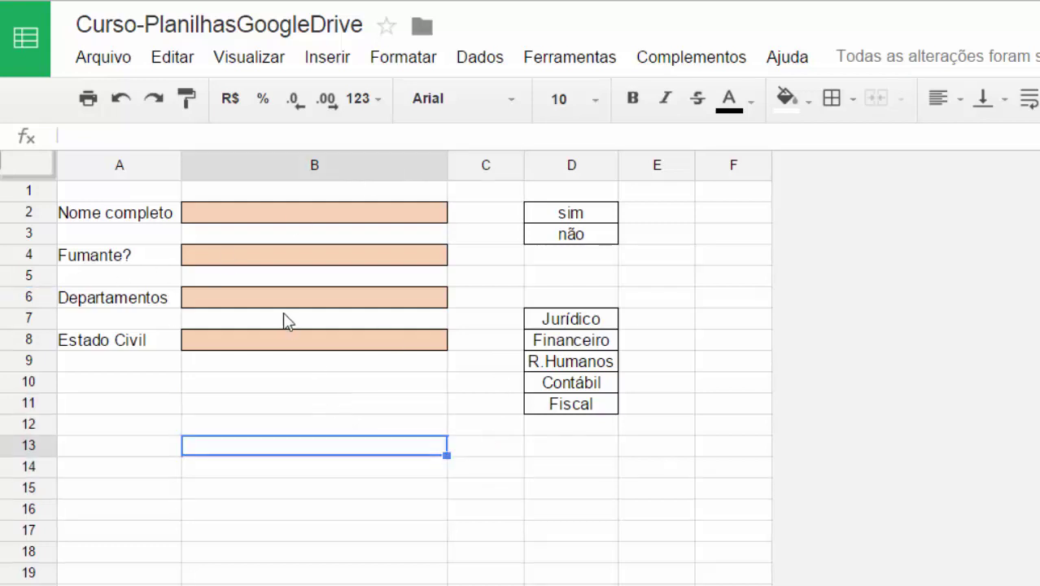
# Open data validation for B2 and set the criterion to Texto.
pyautogui.click(252, 213)
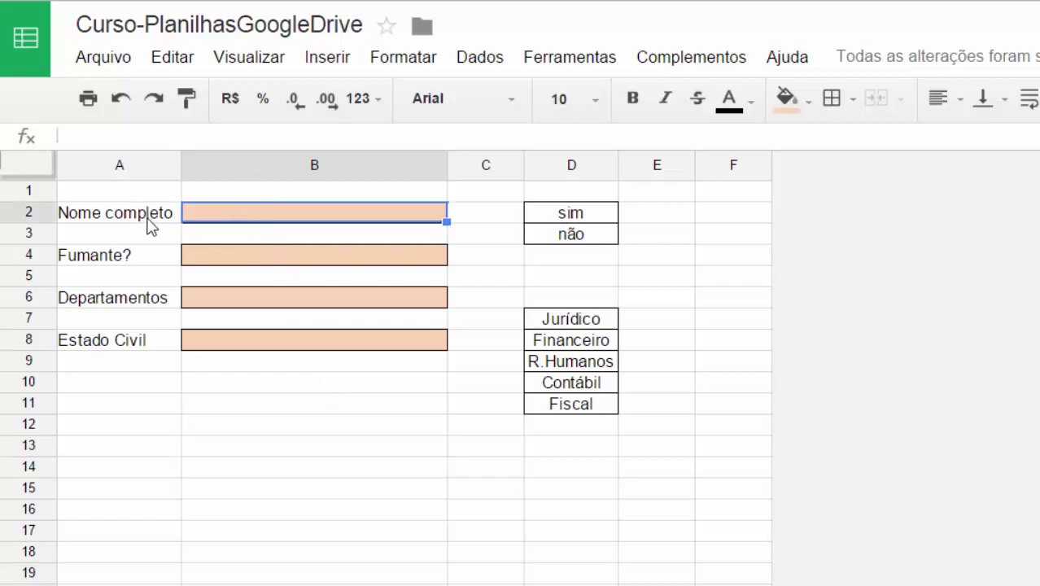
pyautogui.click(462, 59)
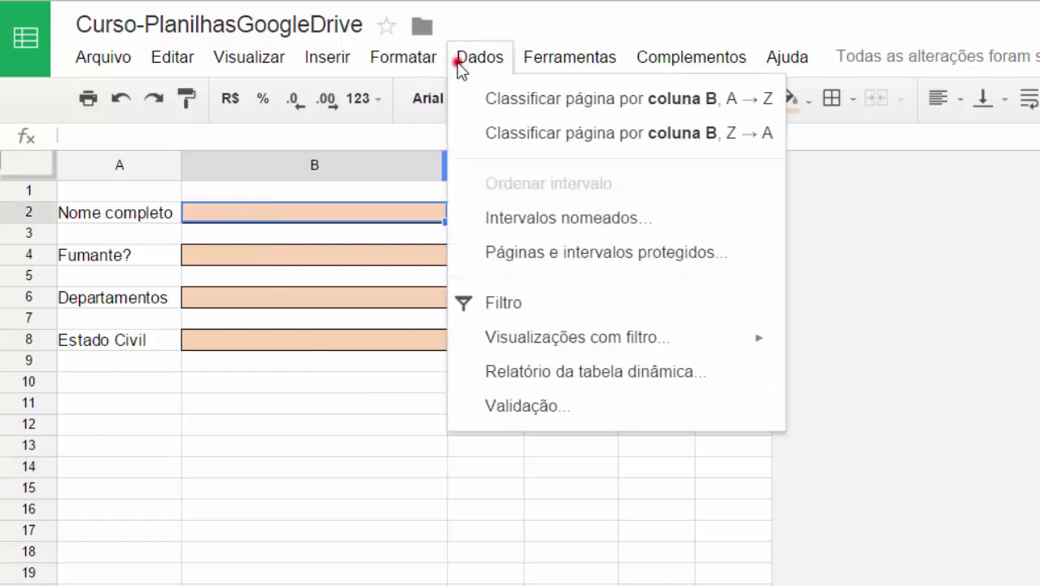
pyautogui.click(525, 404)
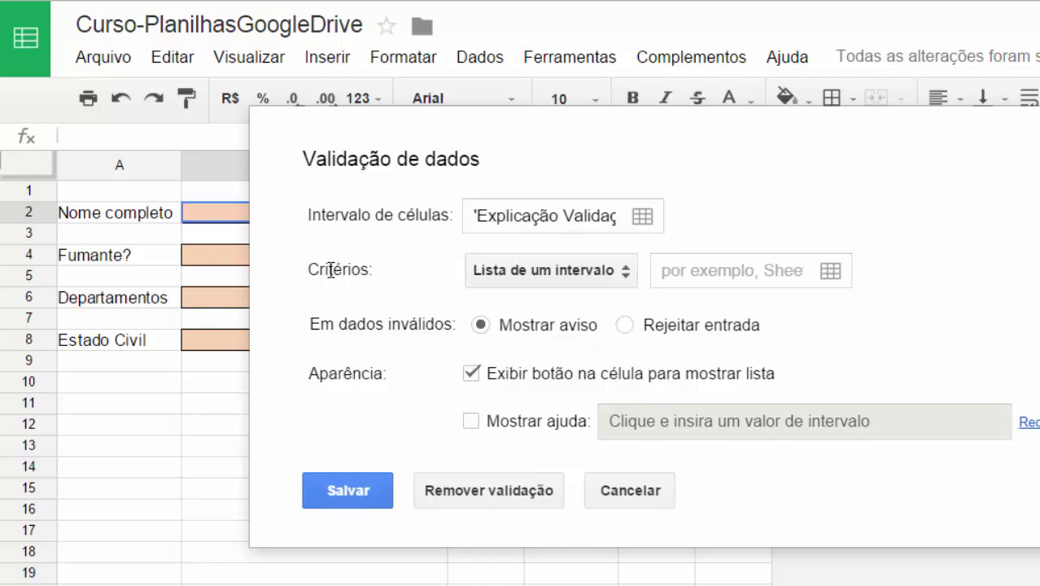
pyautogui.click(525, 271)
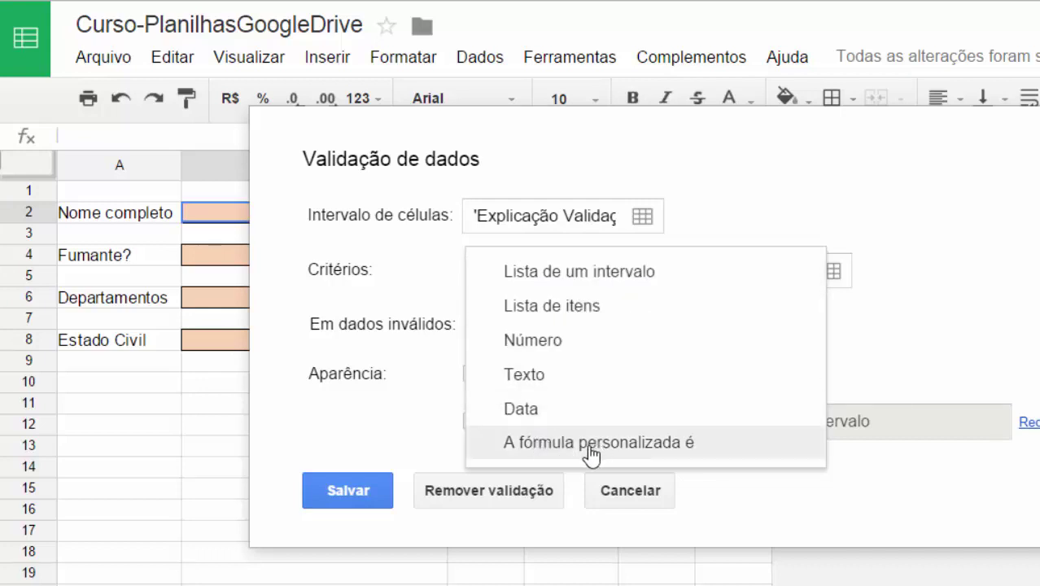
pyautogui.click(540, 377)
pyautogui.click(610, 270)
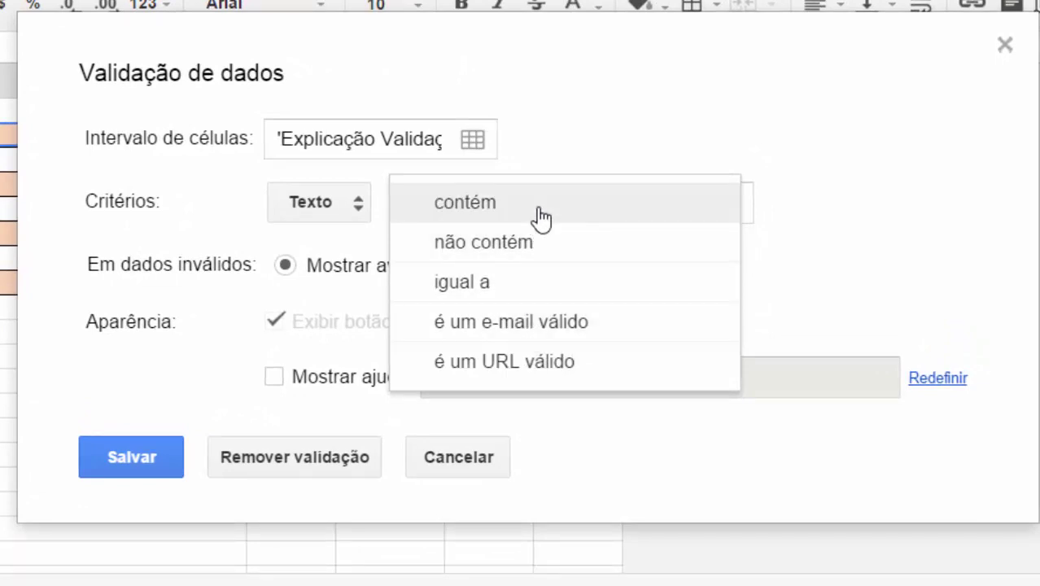
pyautogui.click(628, 139)
pyautogui.click(462, 211)
pyautogui.click(462, 213)
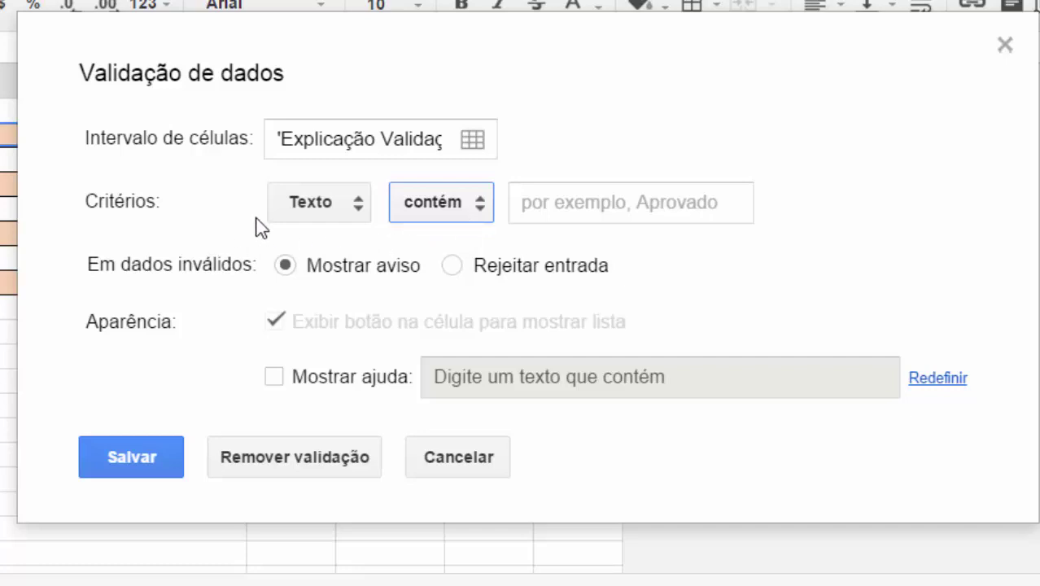
# Set B2's criterion to custom formula =LEN(B2)>=10 with Rejeitar entrada, and save.
pyautogui.click(281, 210)
pyautogui.click(332, 286)
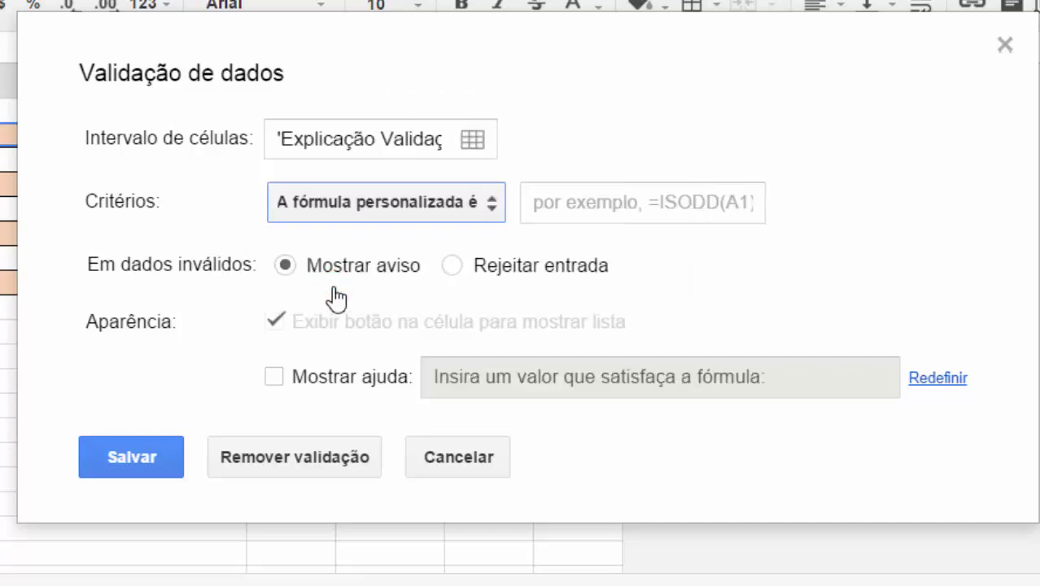
pyautogui.click(631, 206)
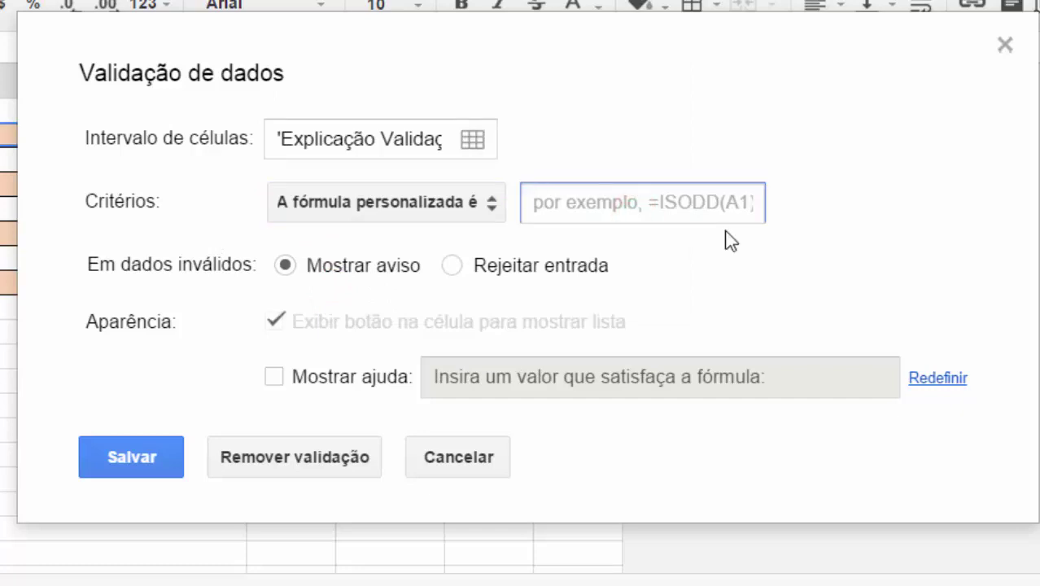
pyautogui.write('=')
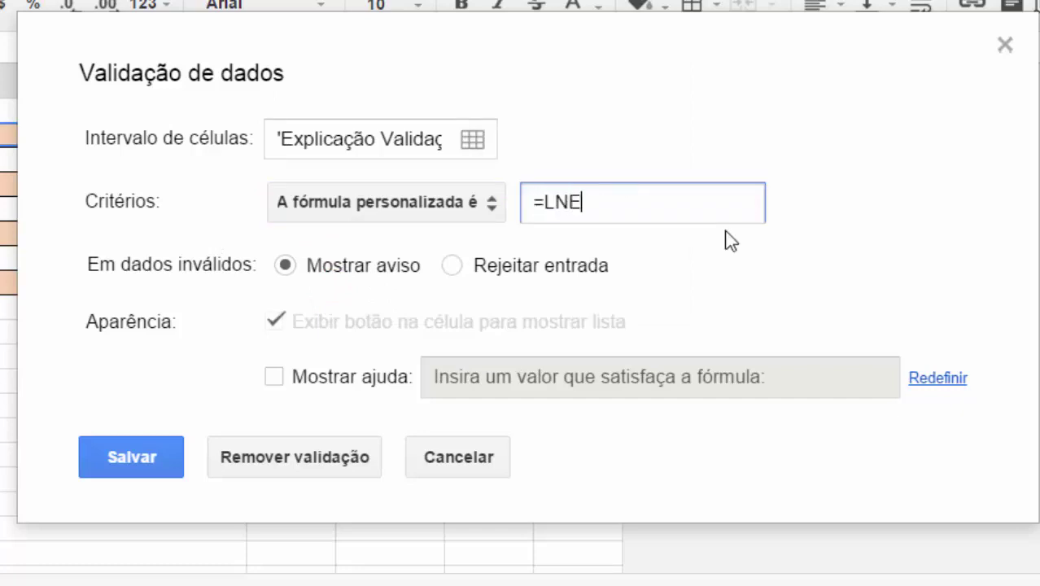
pyautogui.write('LEN(B2)>=')
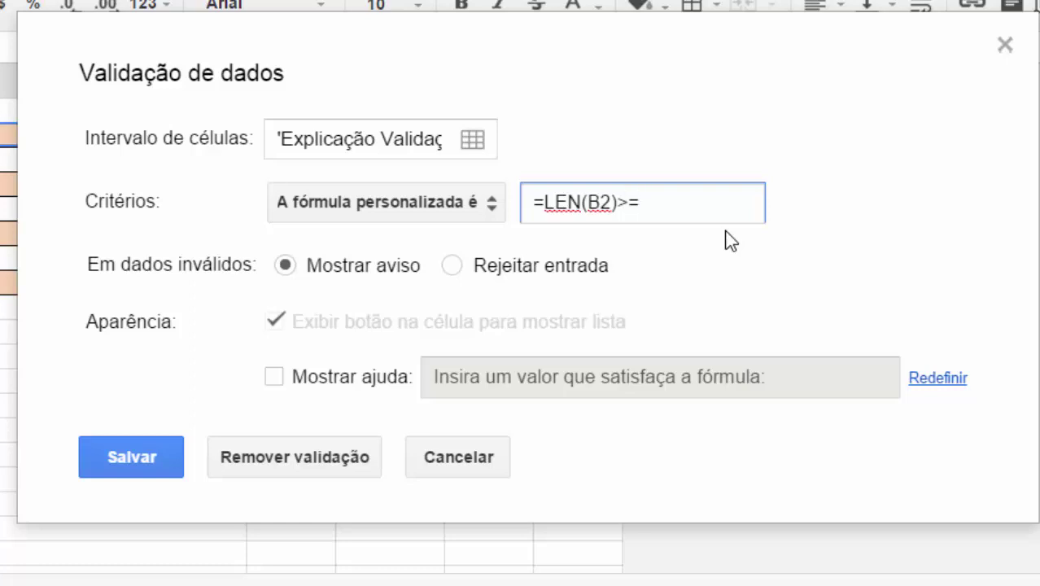
pyautogui.write('10')
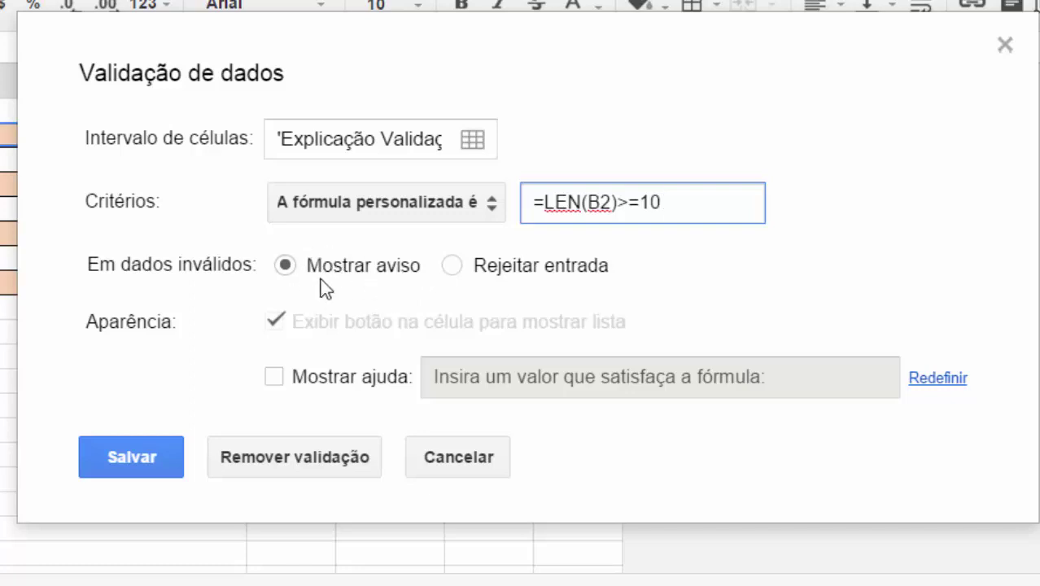
pyautogui.click(452, 265)
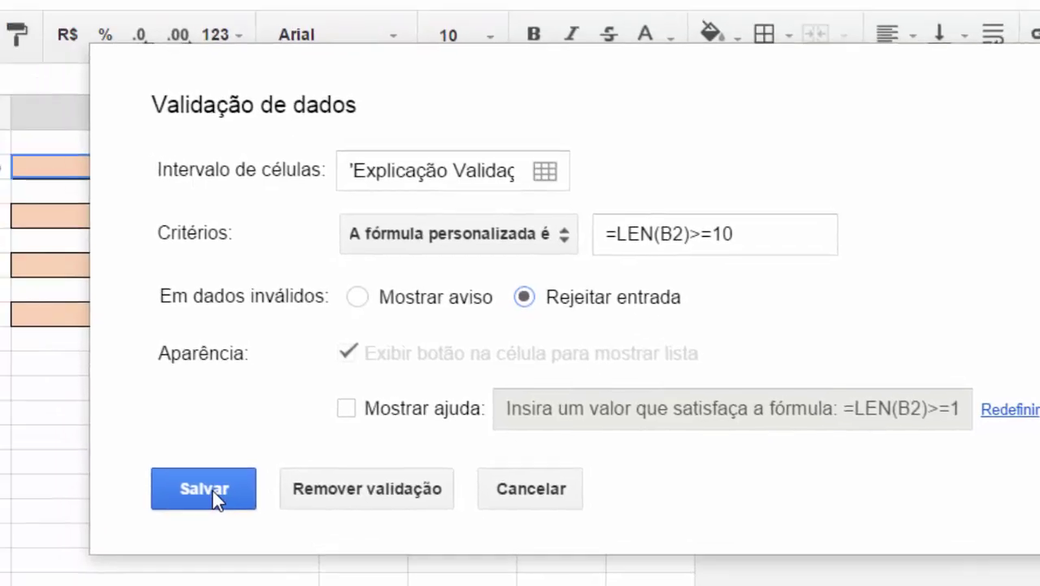
pyautogui.click(142, 465)
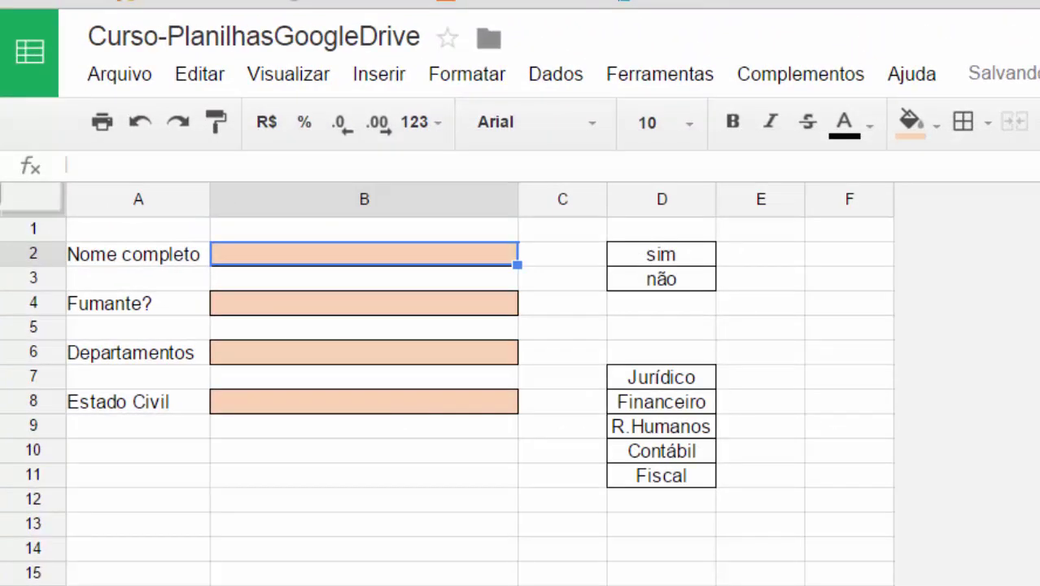
# Enter S in B2 and dismiss the resulting validation error.
pyautogui.write('S')
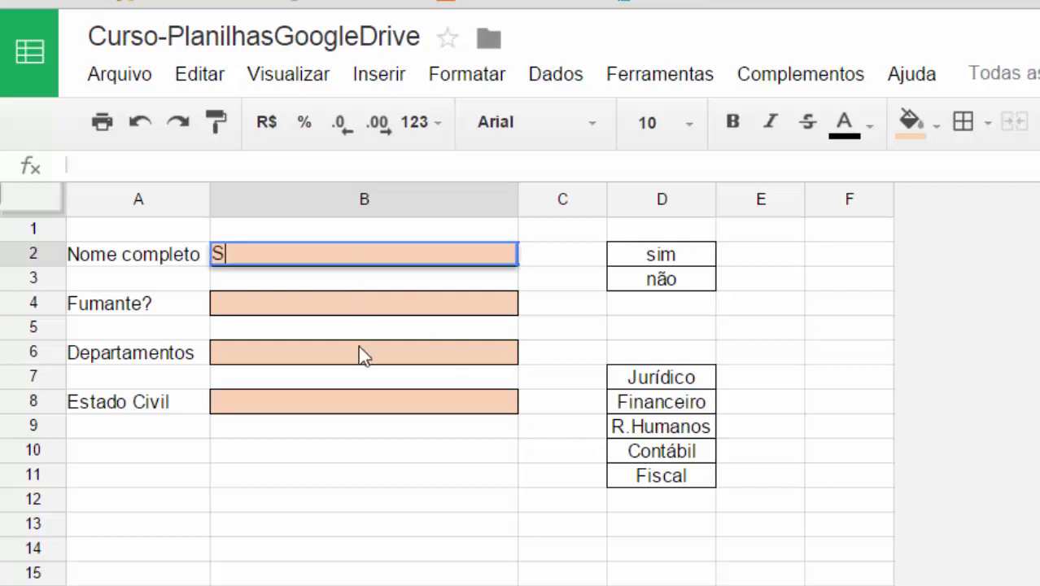
pyautogui.press('Return')
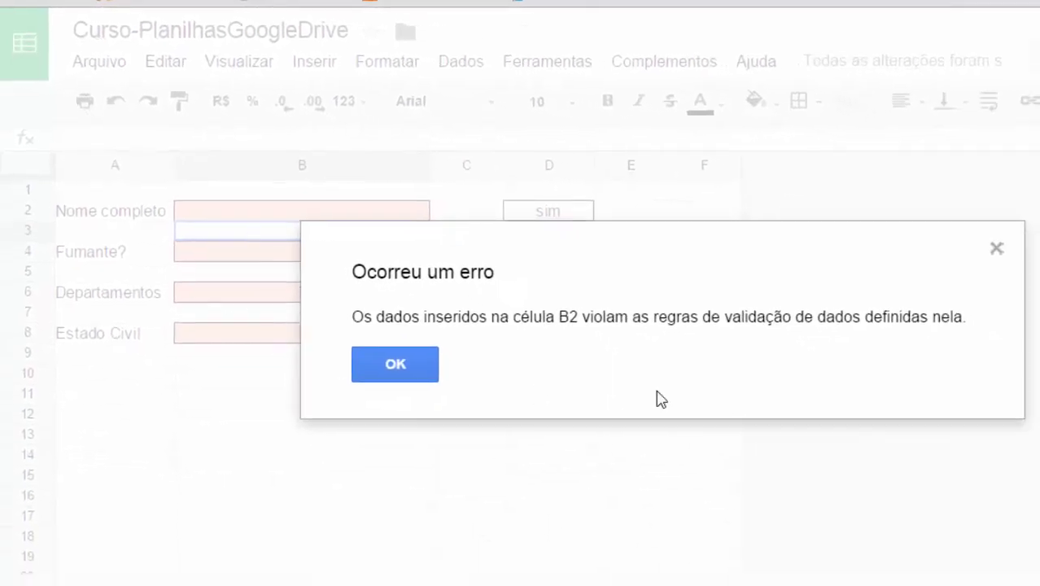
pyautogui.click(398, 370)
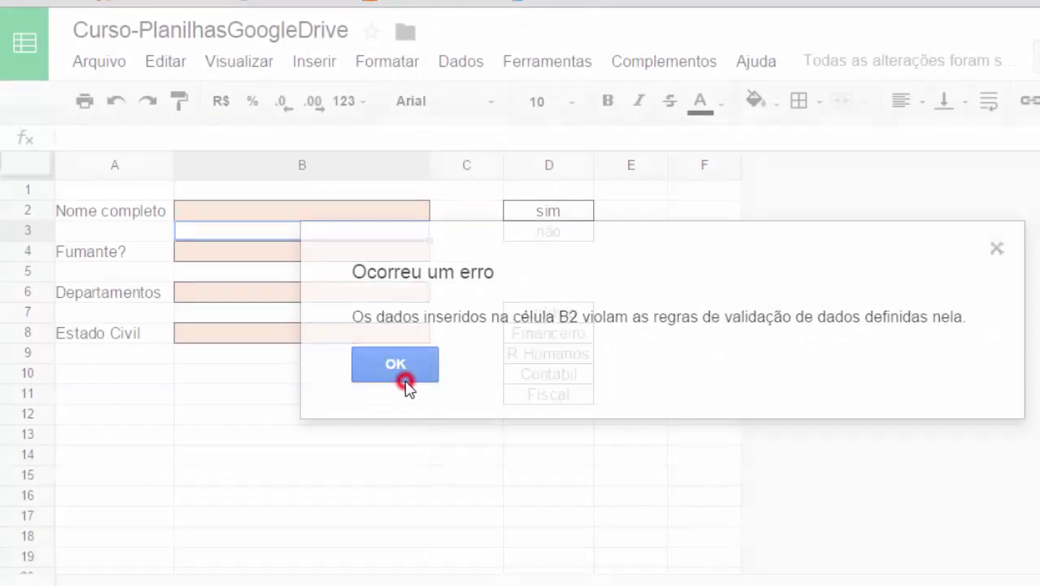
# Enter a full name of ten-plus characters in B2, then return to the cell.
pyautogui.click(224, 212)
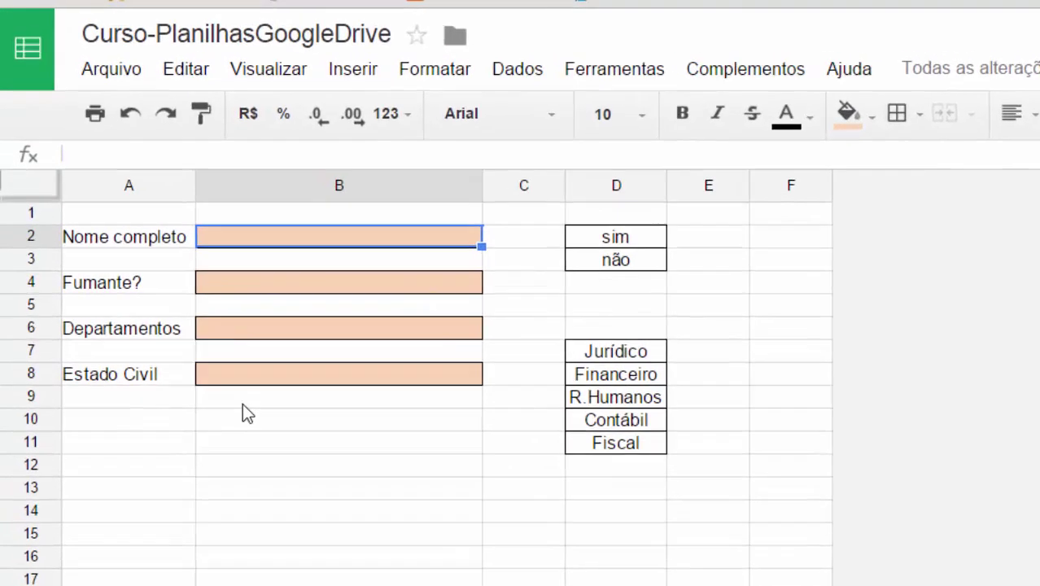
pyautogui.press('BackSpace')
pyautogui.press('BackSpace')
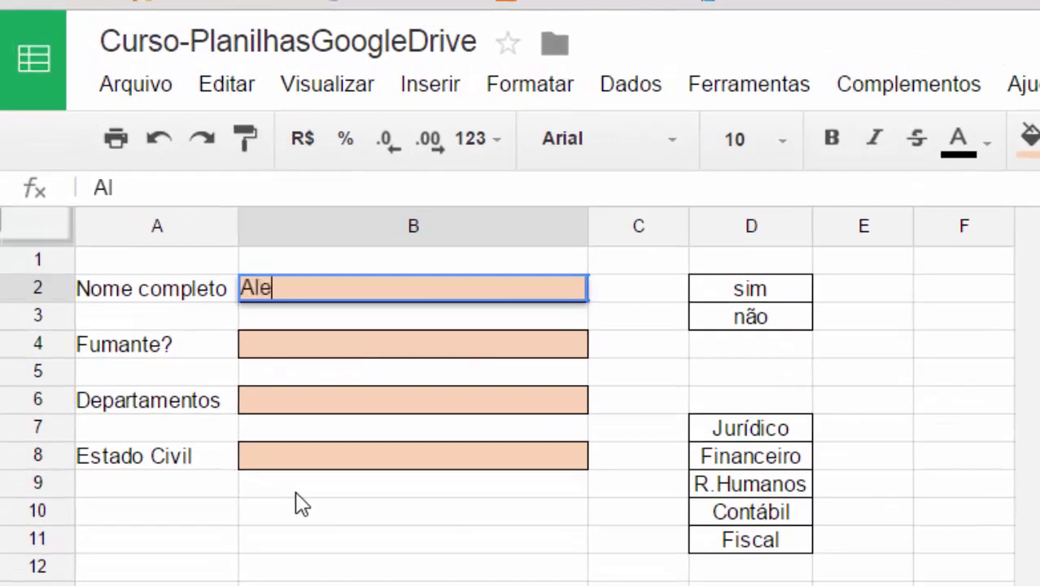
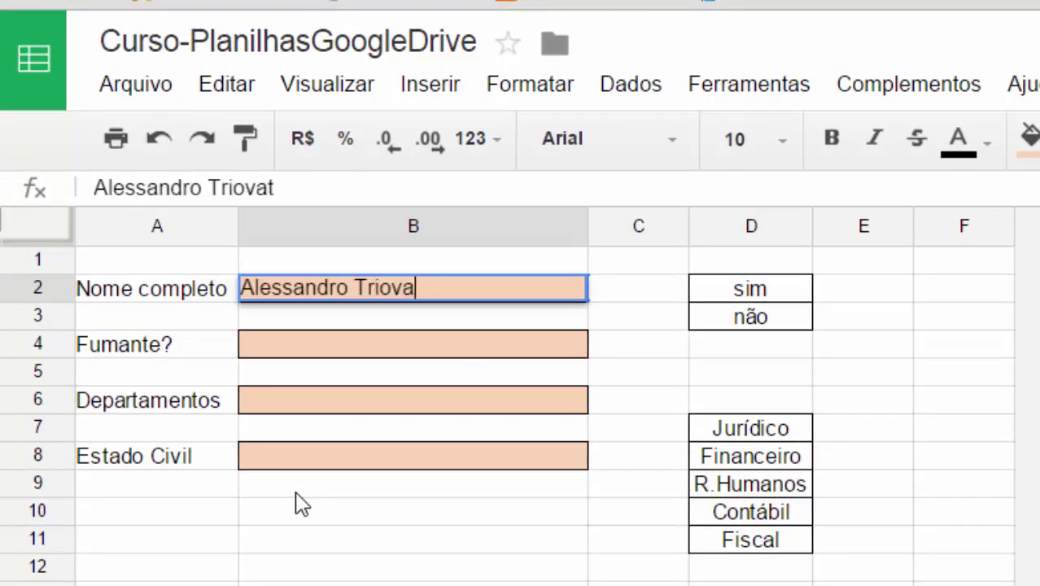
pyautogui.press('BackSpace')
pyautogui.press('BackSpace')
pyautogui.press('BackSpace')
pyautogui.press('BackSpace')
pyautogui.press('BackSpace')
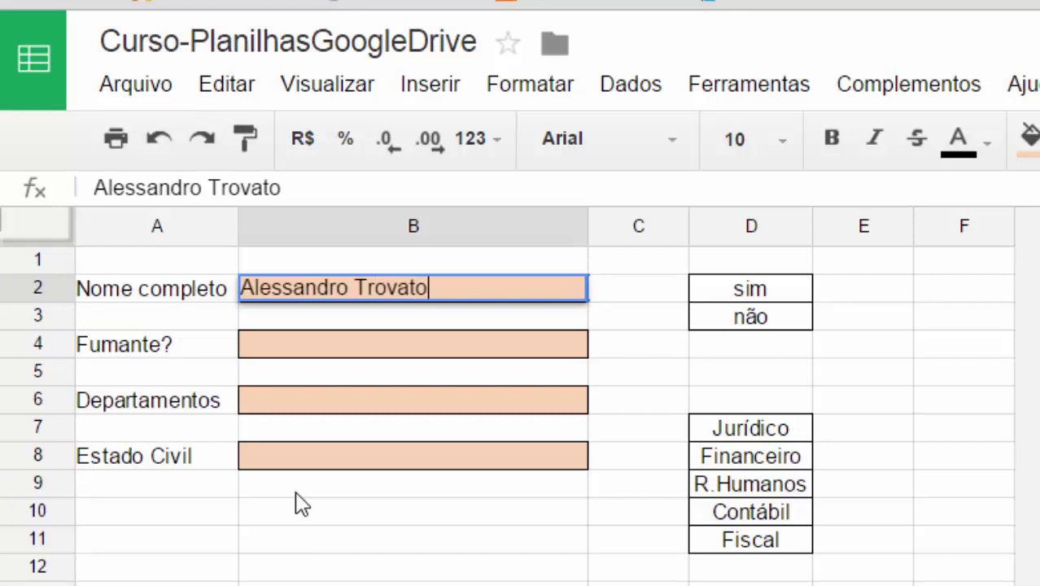
pyautogui.press('Return')
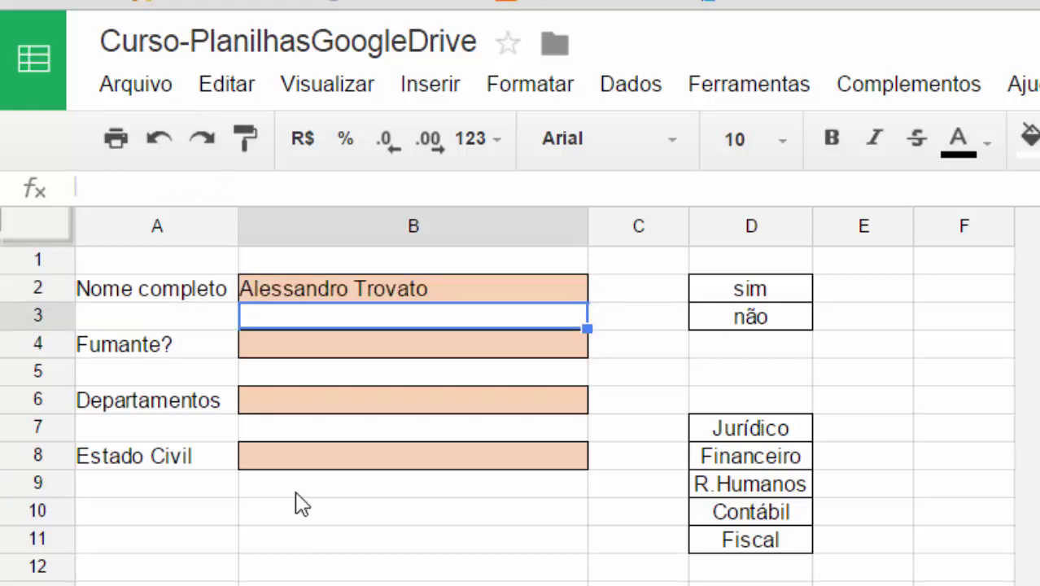
pyautogui.press('Up')
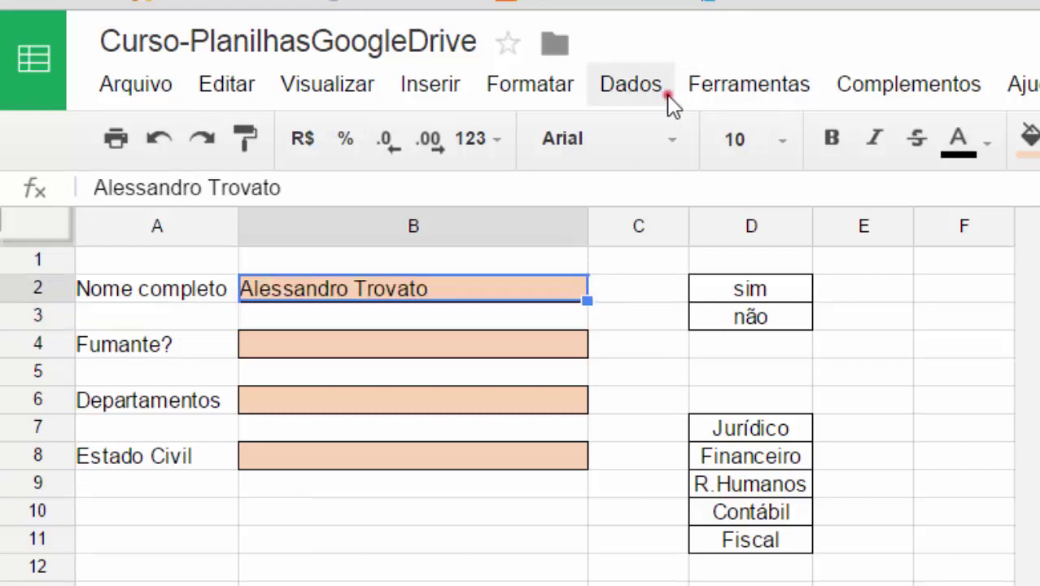
# Reopen B2's validation, switch it to showing a warning, and enable help text.
pyautogui.click(665, 91)
pyautogui.click(683, 543)
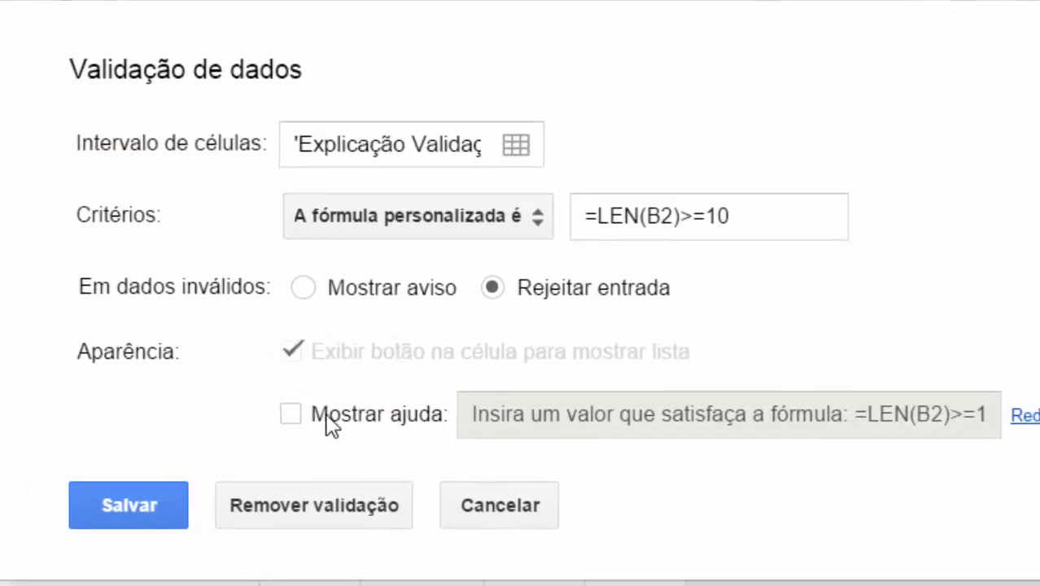
pyautogui.click(304, 288)
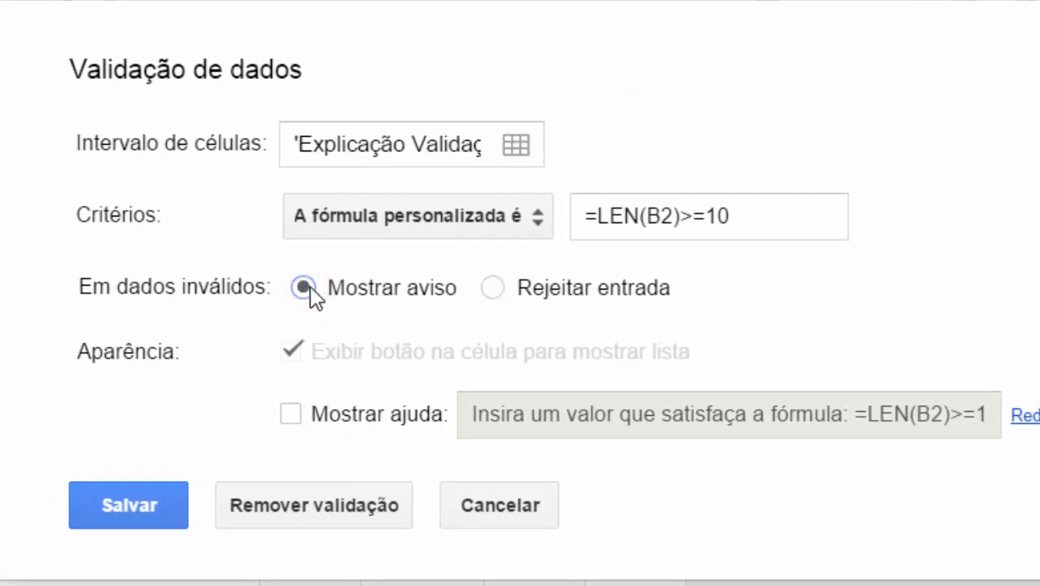
pyautogui.click(291, 413)
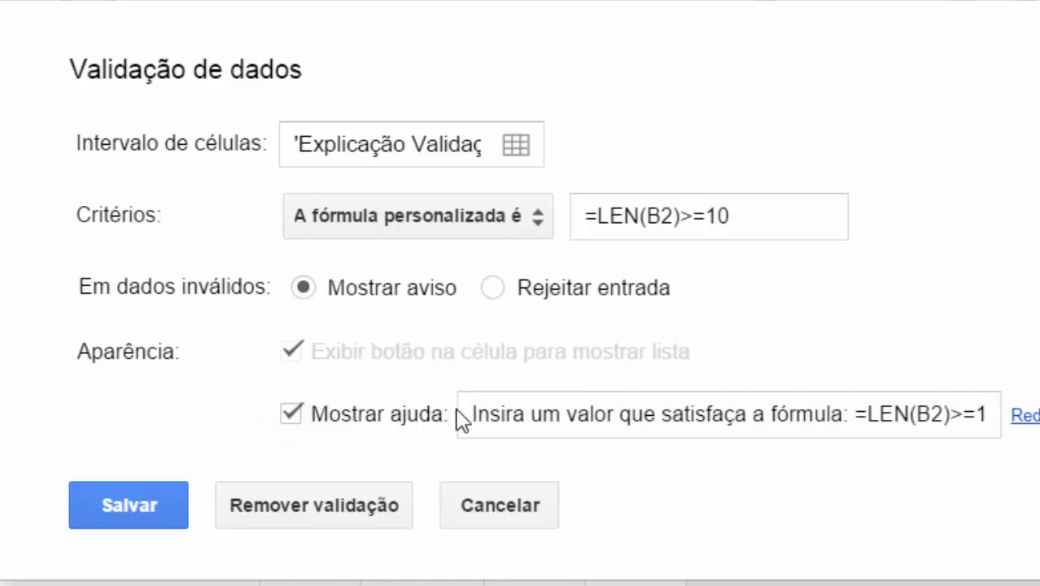
# Replace the help text with 'O tamanho mínimo do texto é de 10 caracteres' and save.
pyautogui.moveTo(459, 419); pyautogui.dragTo(999, 415)
pyautogui.click(509, 430)
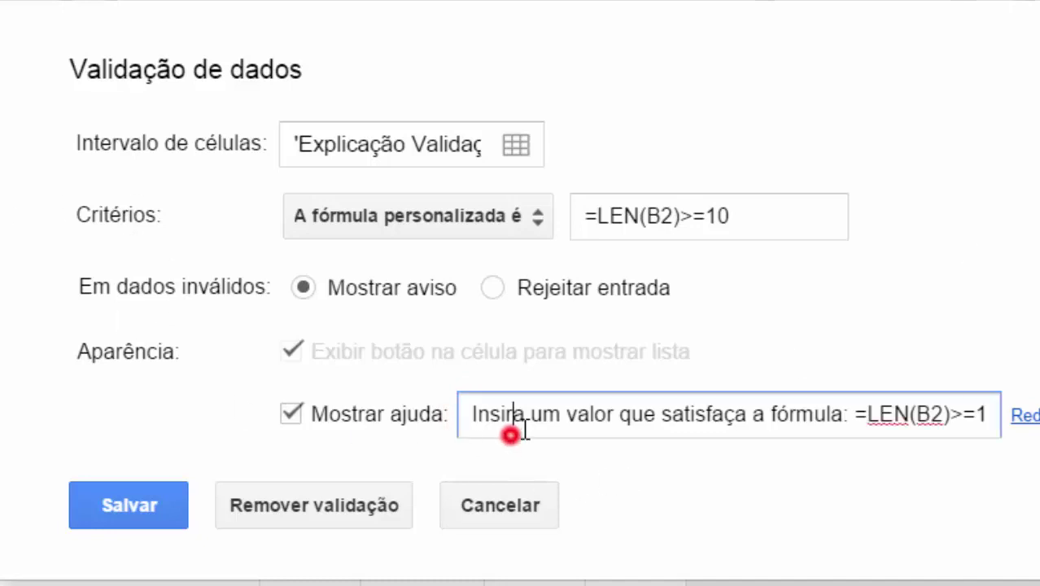
pyautogui.hotkey('ctrl', 'a')
pyautogui.write('O ta')
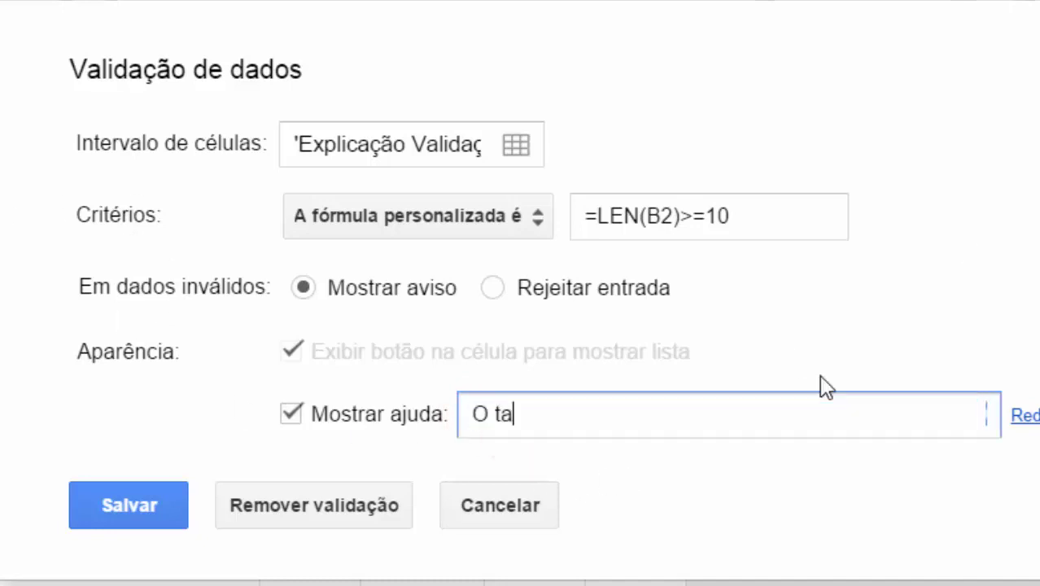
pyautogui.write('manho mínim')
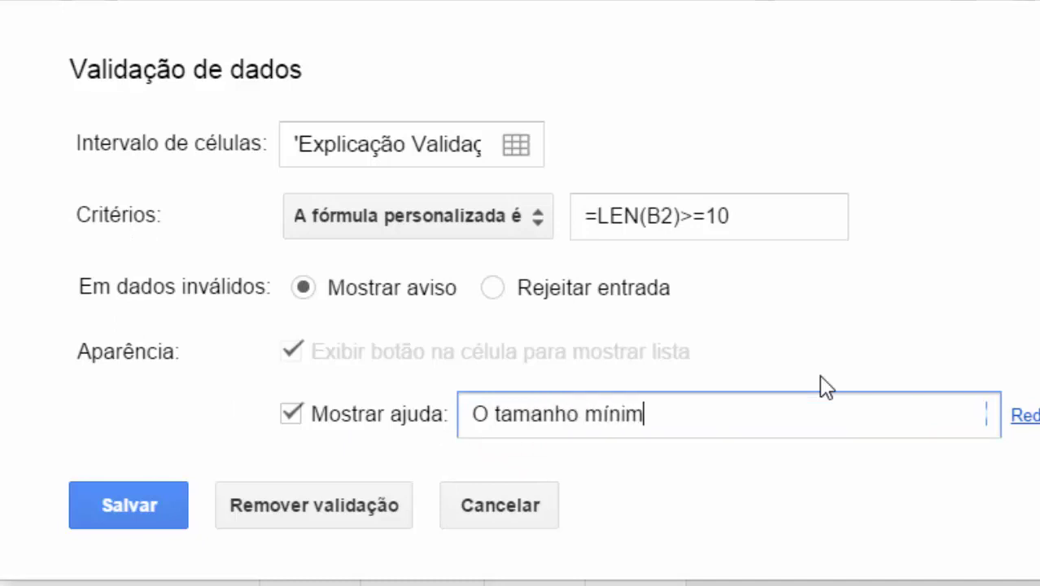
pyautogui.write('o do texto é de 1')
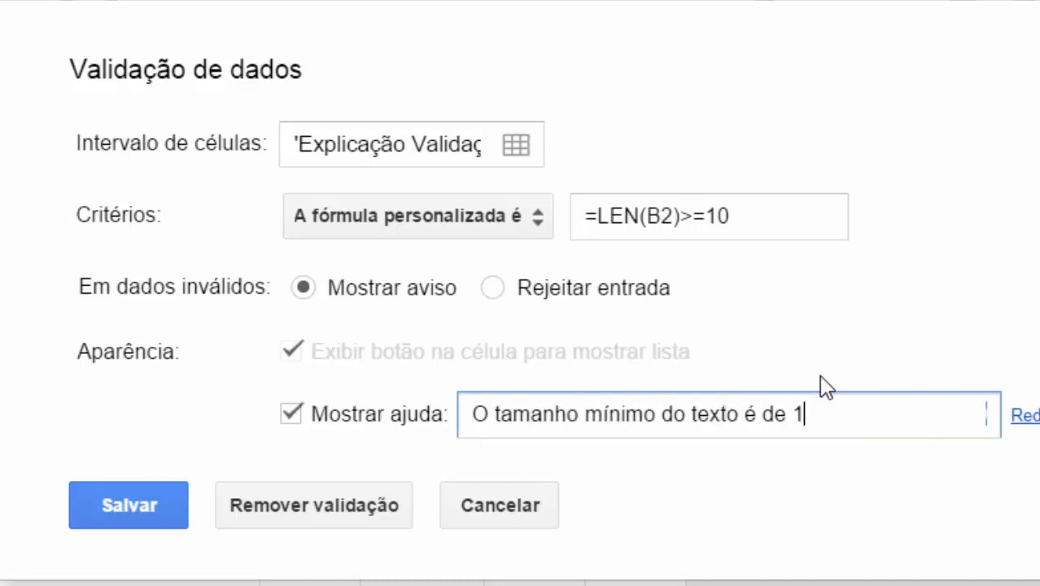
pyautogui.write('0 caracteres')
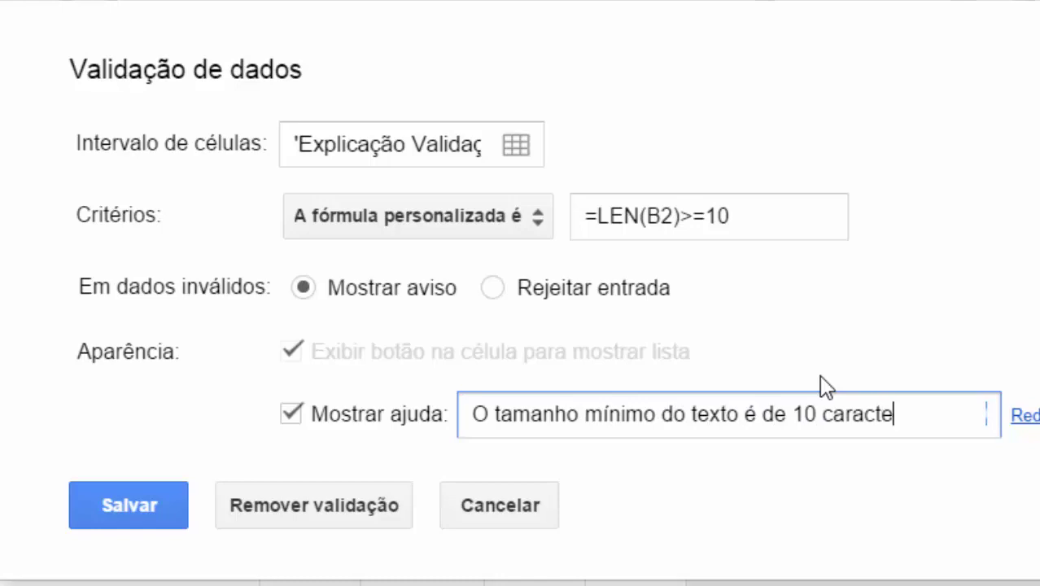
pyautogui.click(106, 504)
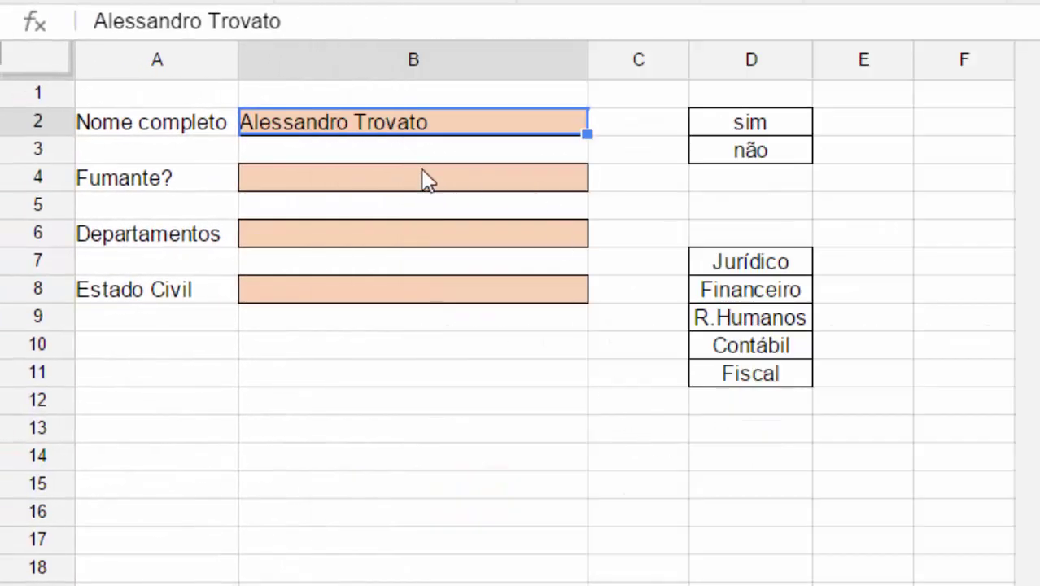
# Enter 'a' in B2 to trigger the invalid-content warning, then delete it.
pyautogui.click(400, 122)
pyautogui.write('a')
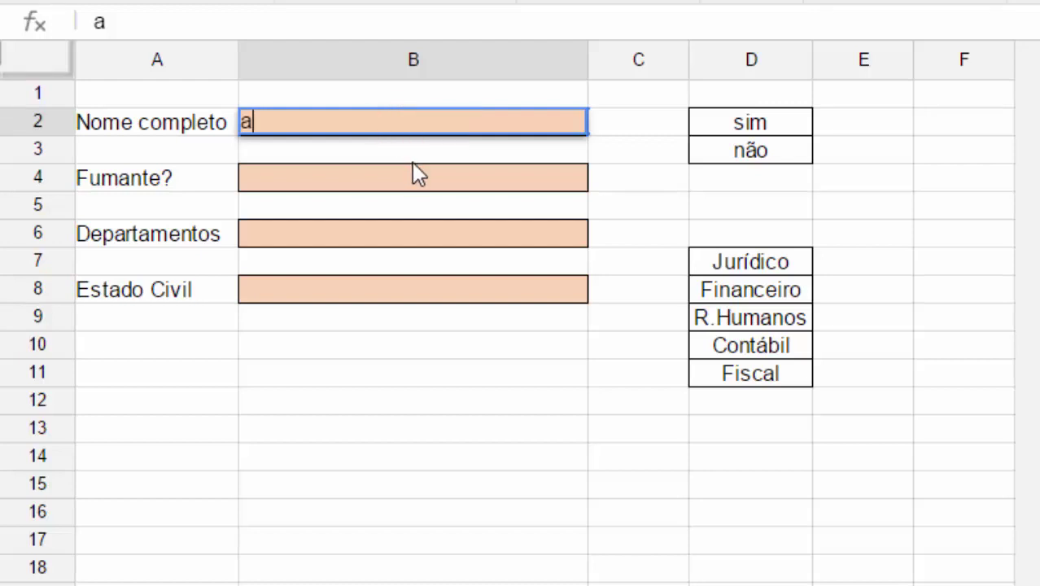
pyautogui.press('Return')
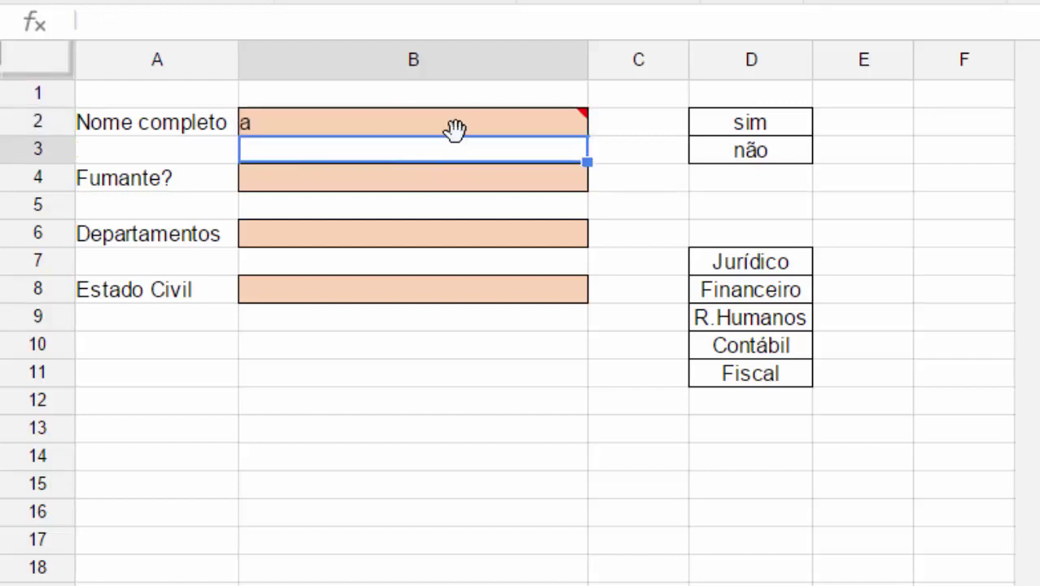
pyautogui.moveTo(465, 122)
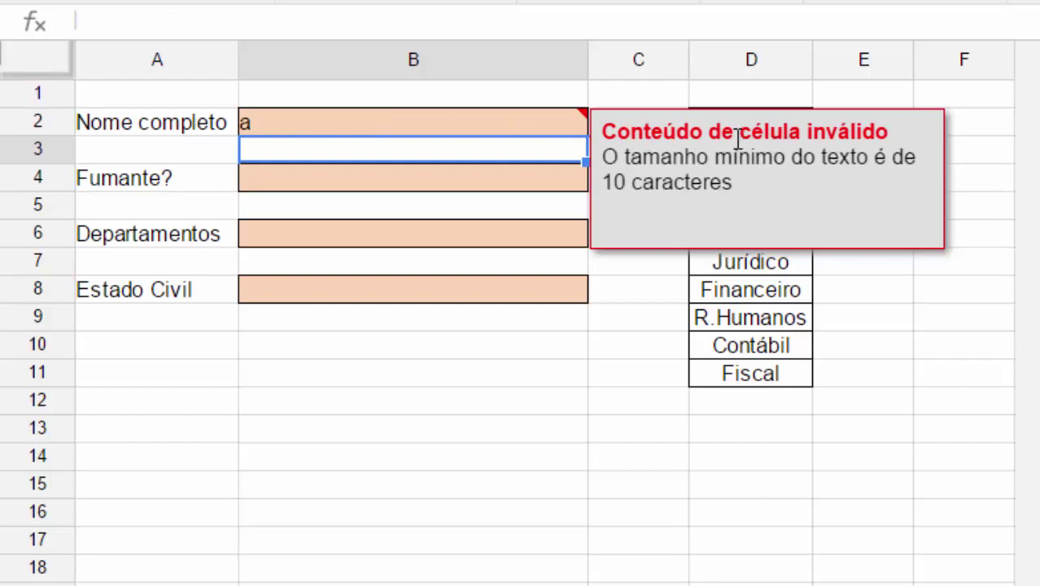
pyautogui.click(280, 122)
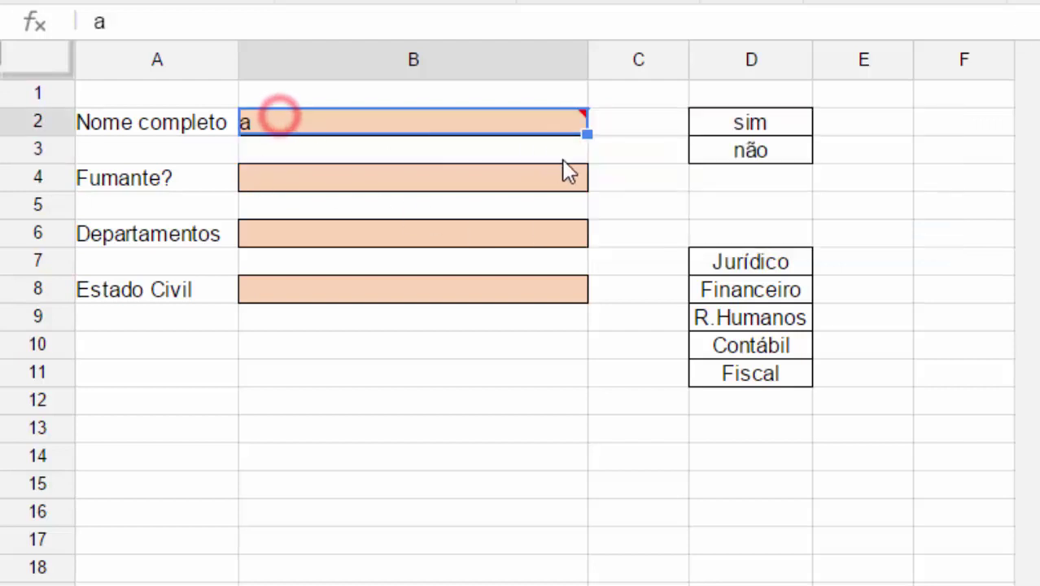
pyautogui.press('Delete')
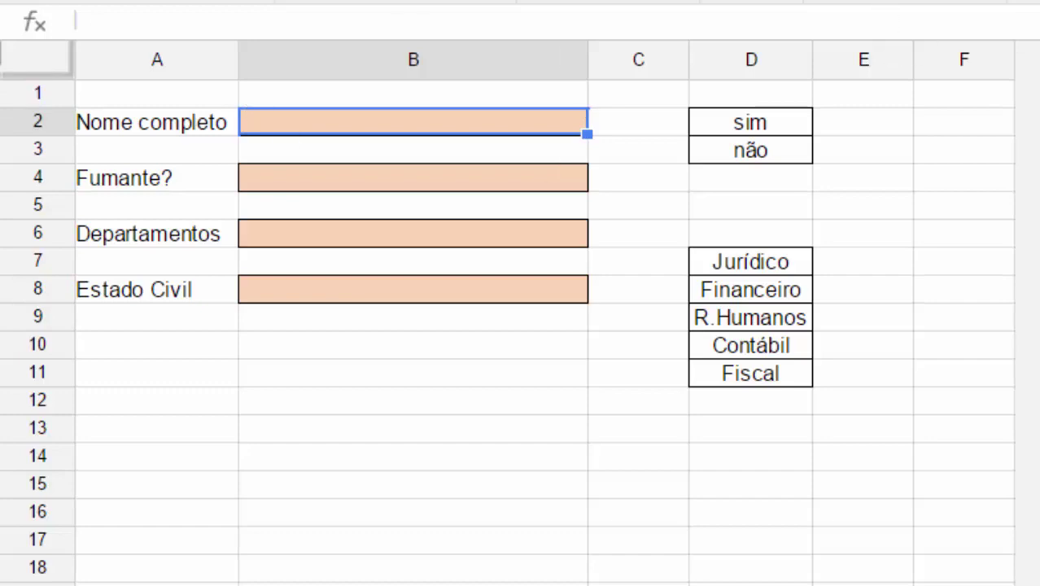
# Switch B2's validation back to Rejeitar entrada and save the rule.
pyautogui.click(666, 367)
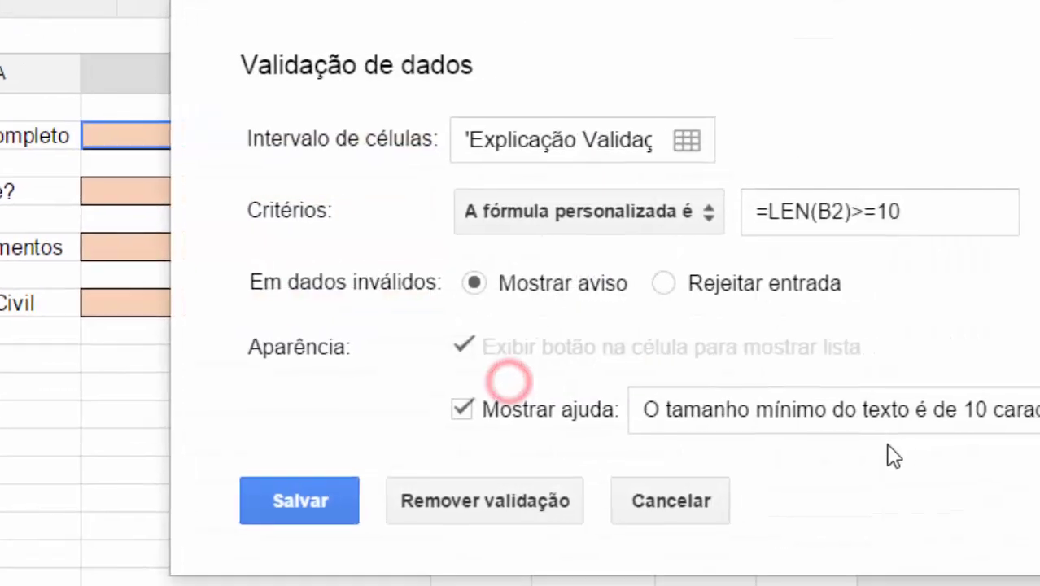
pyautogui.click(665, 284)
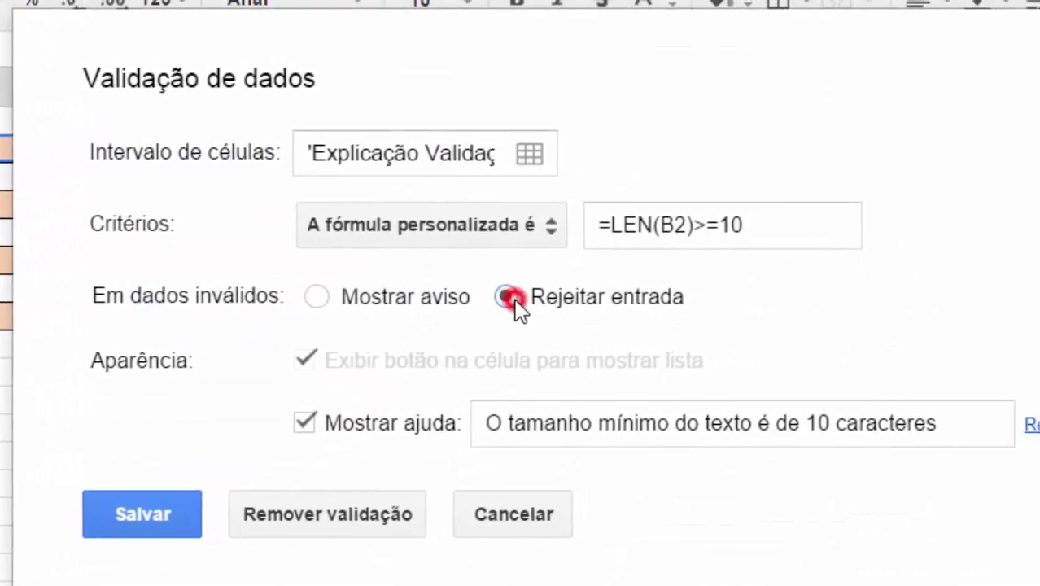
pyautogui.click(155, 514)
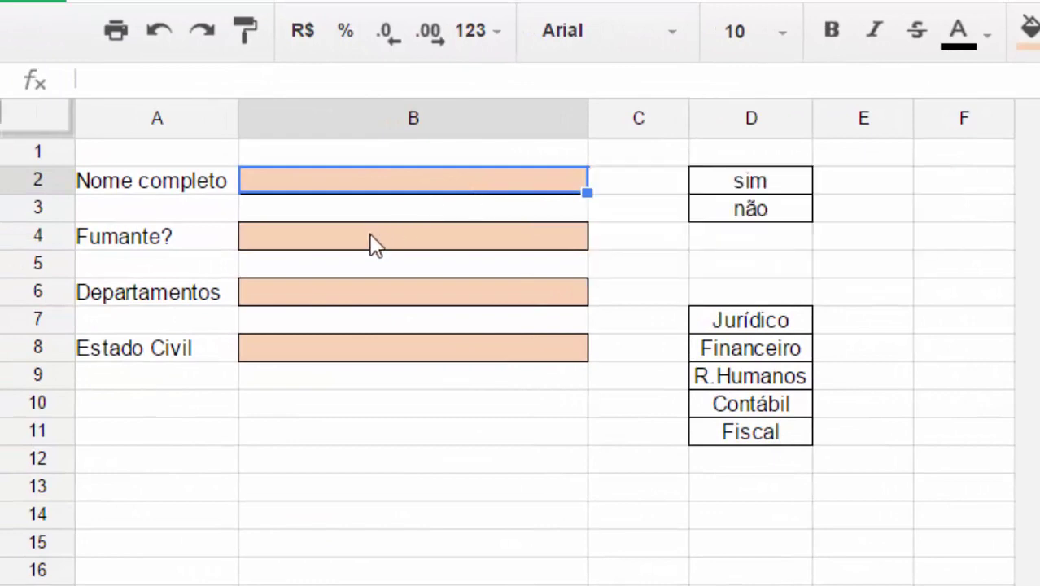
pyautogui.moveTo(327, 186)
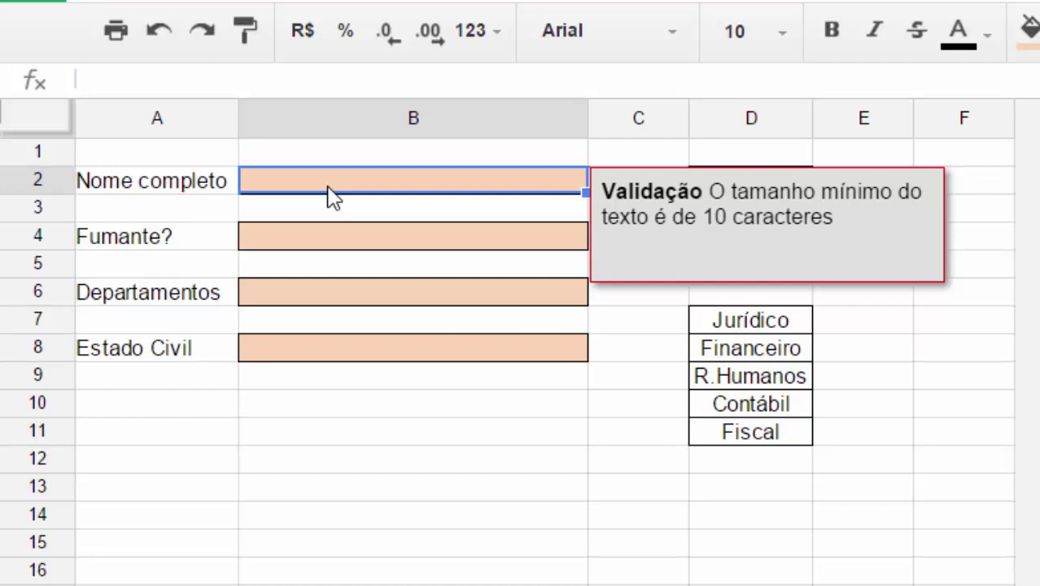
pyautogui.click(348, 232)
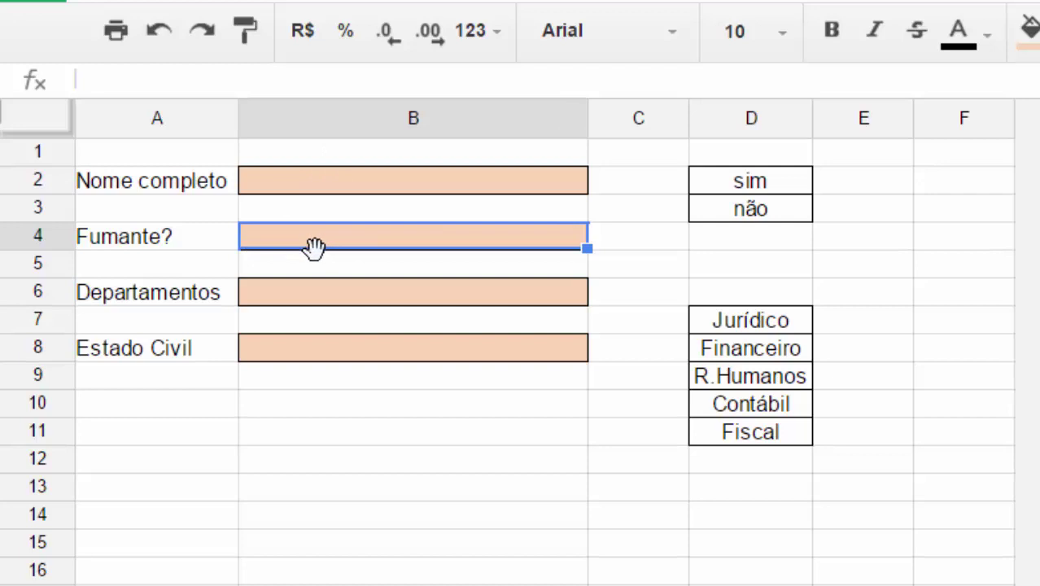
# Open data validation for B4 with the Lista de um intervalo criterion.
pyautogui.moveTo(753, 185); pyautogui.dragTo(755, 215)
pyautogui.click(479, 240)
pyautogui.click(306, 243)
pyautogui.click(627, 2)
pyautogui.click(723, 439)
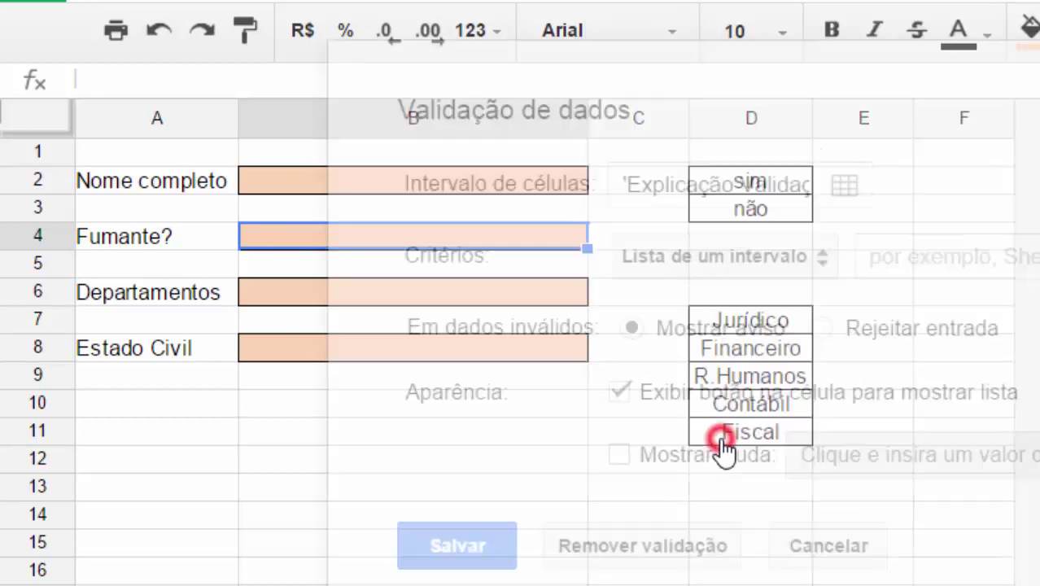
pyautogui.click(713, 260)
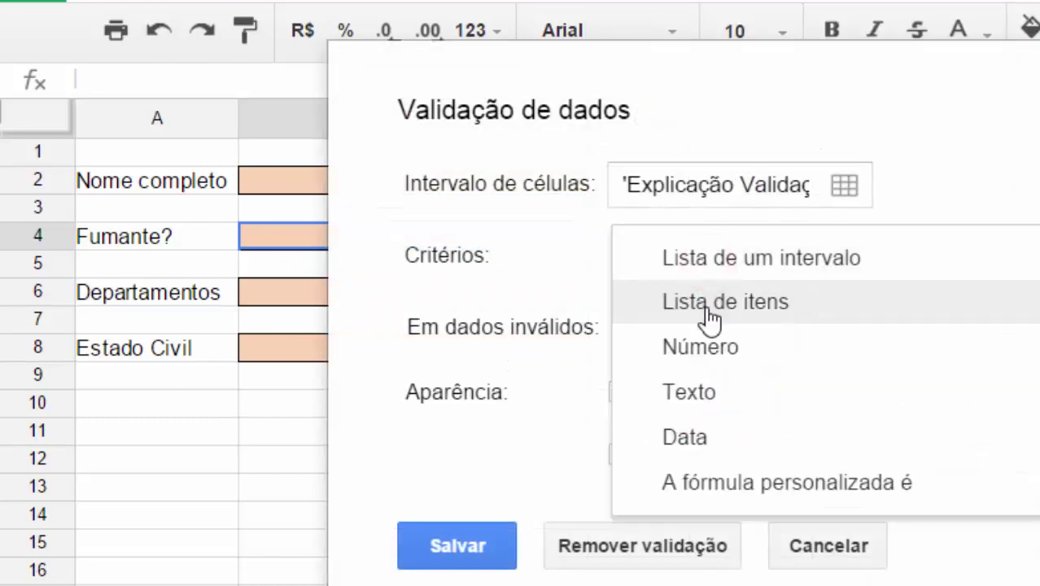
pyautogui.click(732, 257)
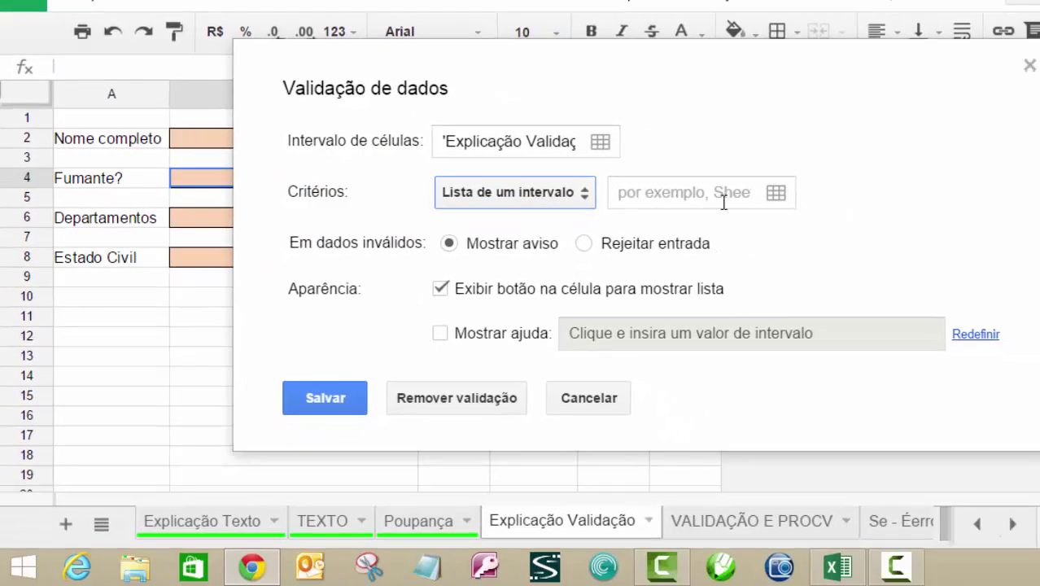
# Use D2:D3 as B4's list source, reject invalid entries, and save.
pyautogui.click(773, 195)
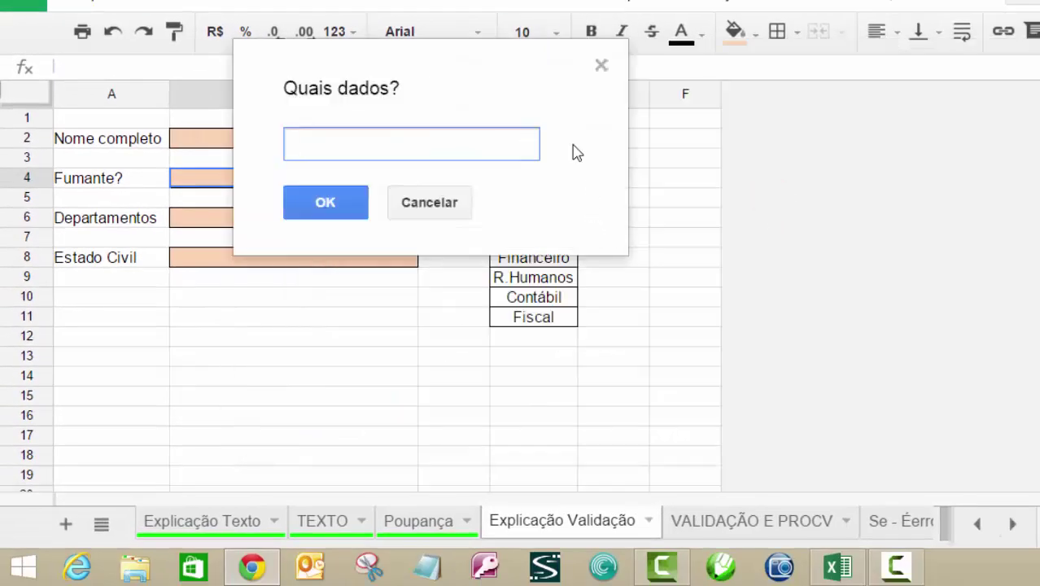
pyautogui.moveTo(447, 51); pyautogui.dragTo(867, 249)
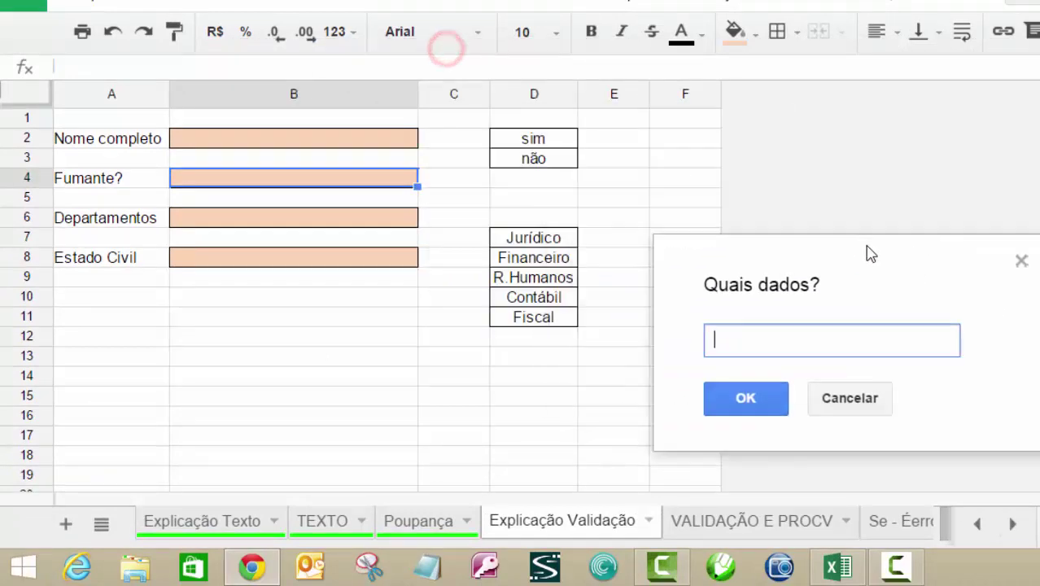
pyautogui.click(552, 140)
pyautogui.moveTo(554, 162); pyautogui.dragTo(557, 170)
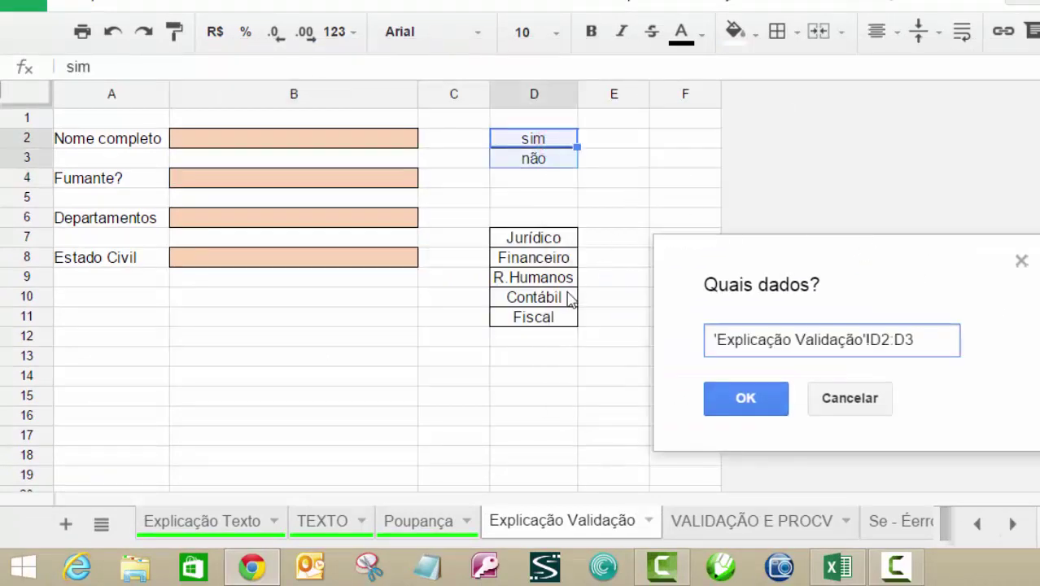
pyautogui.click(758, 412)
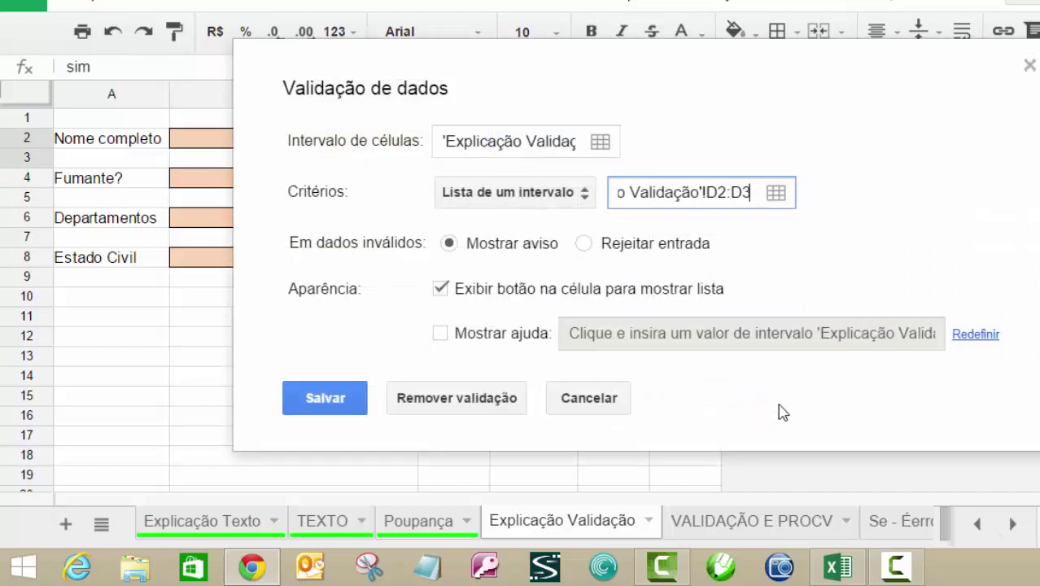
pyautogui.click(591, 246)
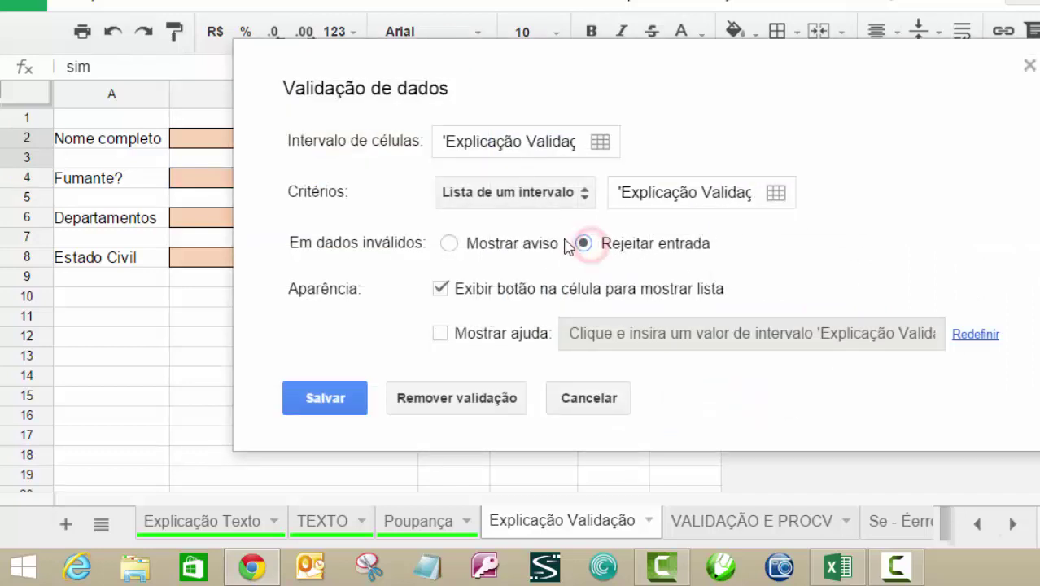
pyautogui.click(325, 402)
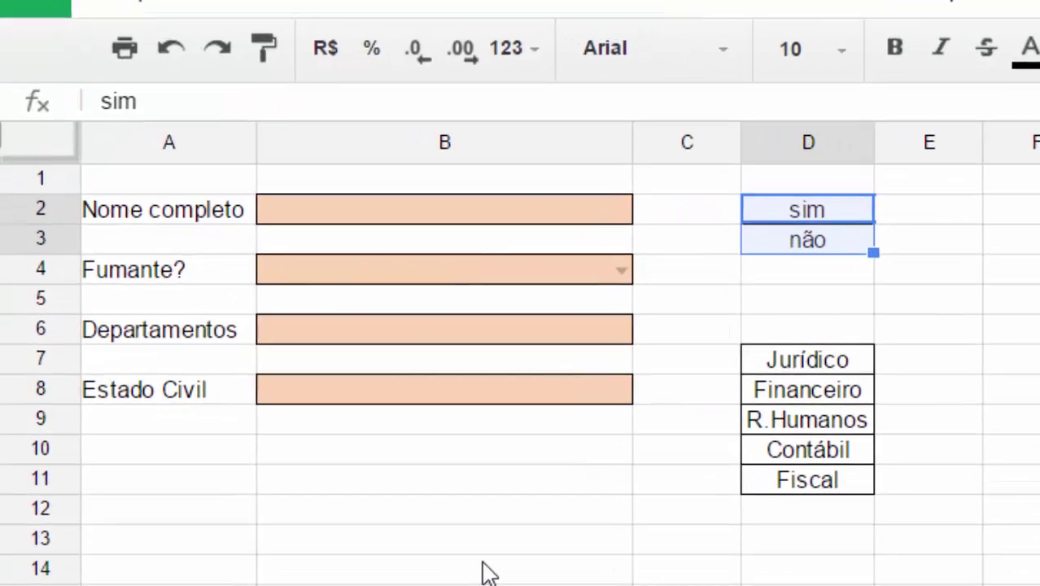
# Pick sim from B4's dropdown, then change D2 to dddd.
pyautogui.click(521, 500)
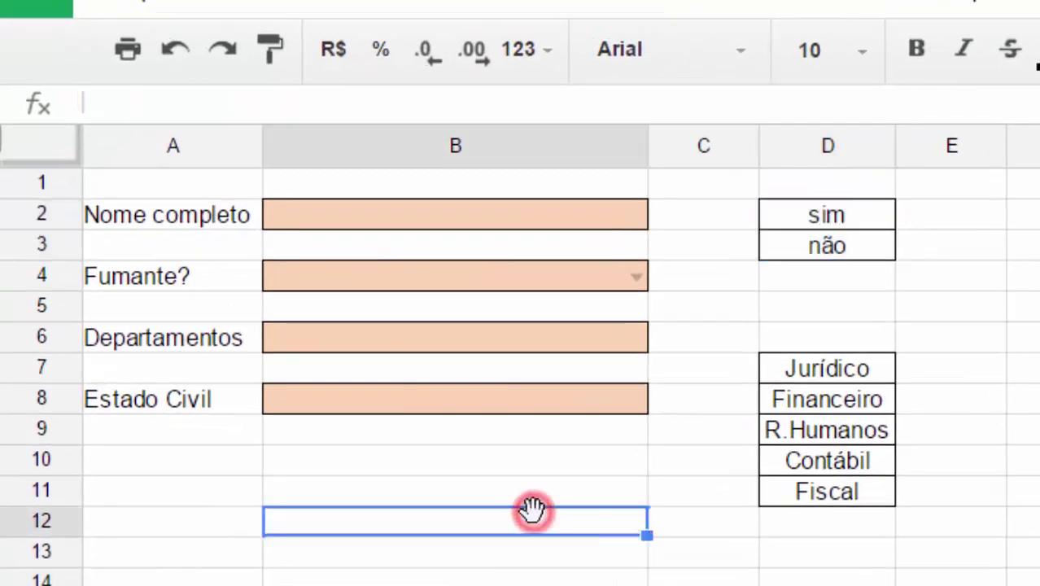
pyautogui.click(635, 280)
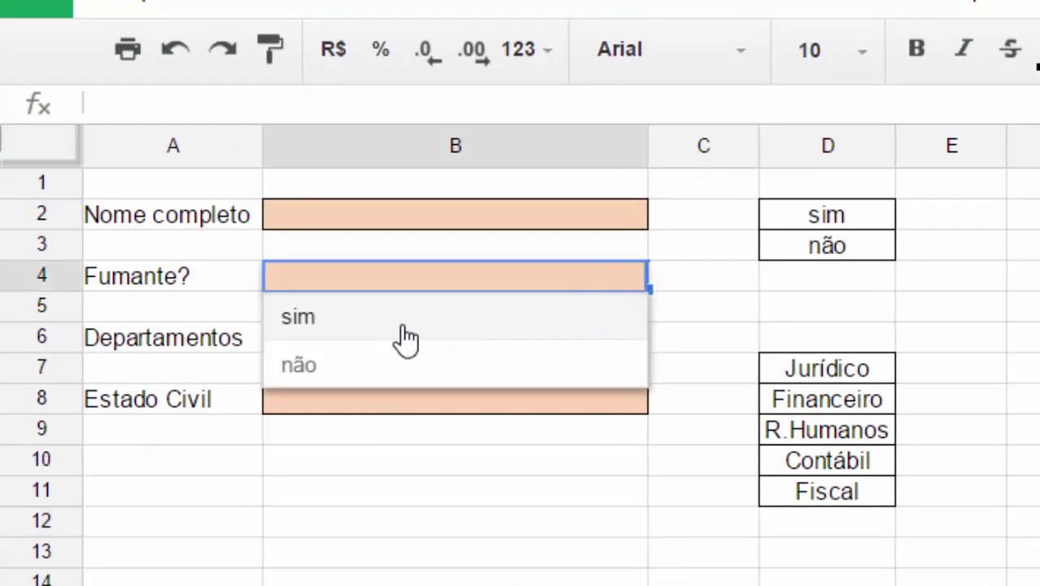
pyautogui.click(359, 319)
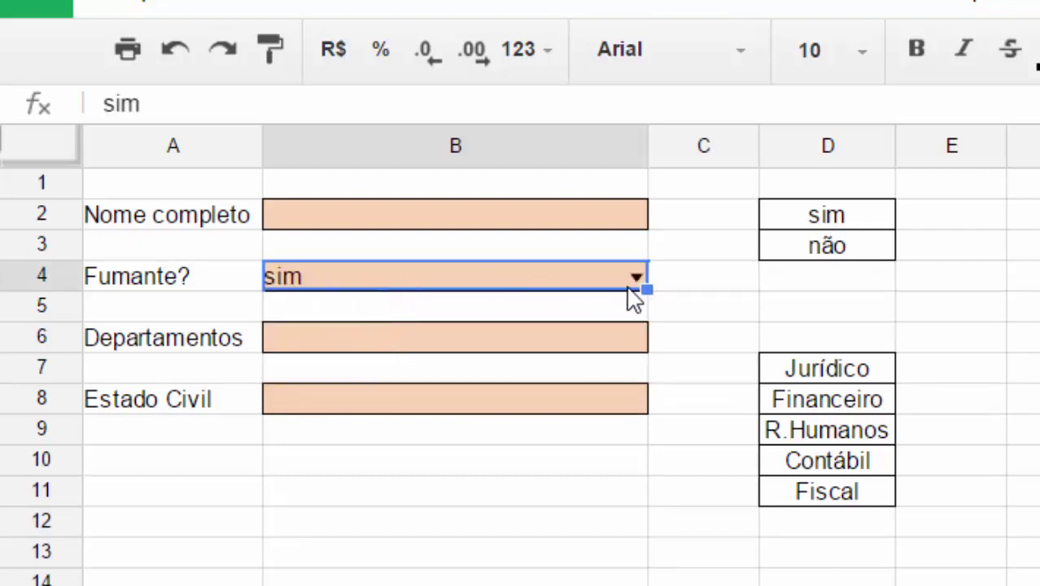
pyautogui.click(818, 221)
pyautogui.write('dddd')
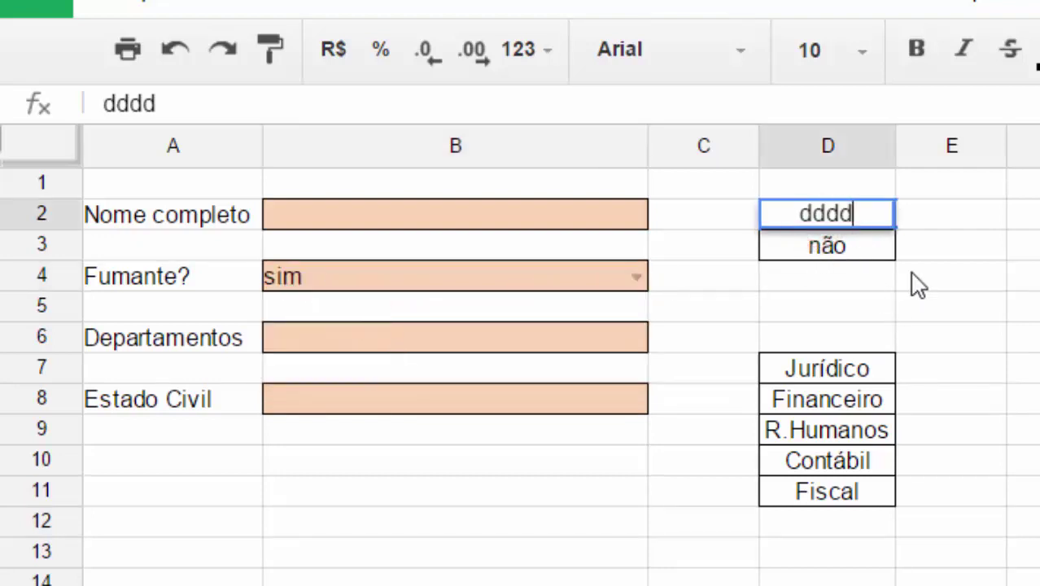
pyautogui.click(910, 272)
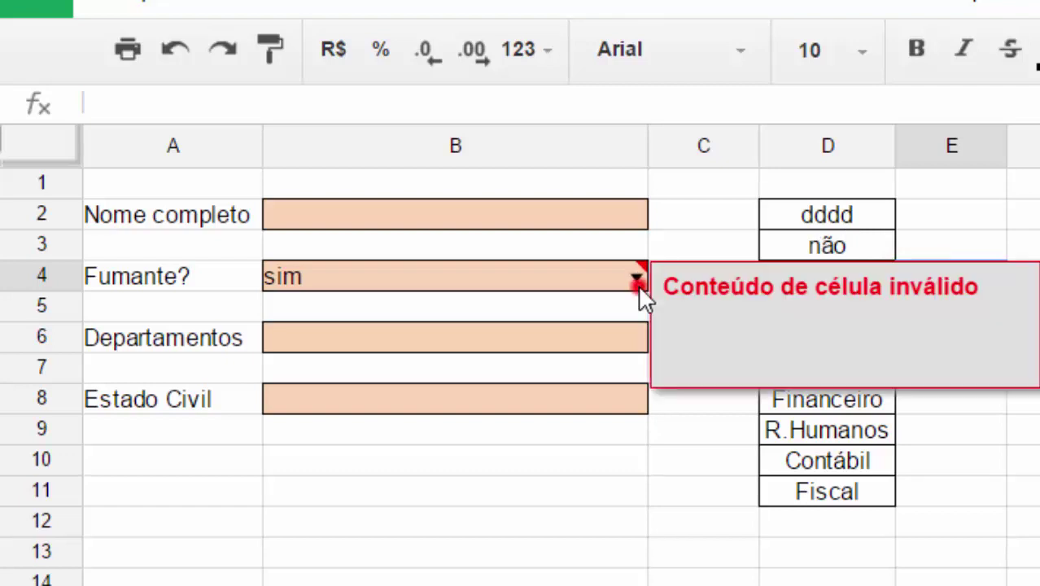
# Check B4's list, then restore D2 to sim.
pyautogui.click(635, 279)
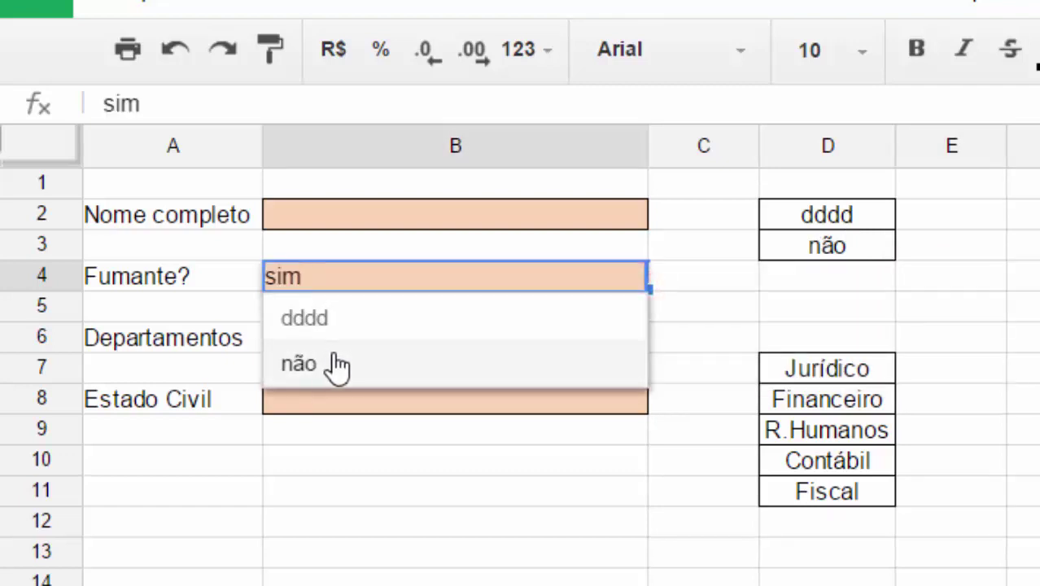
pyautogui.click(852, 283)
pyautogui.click(889, 218)
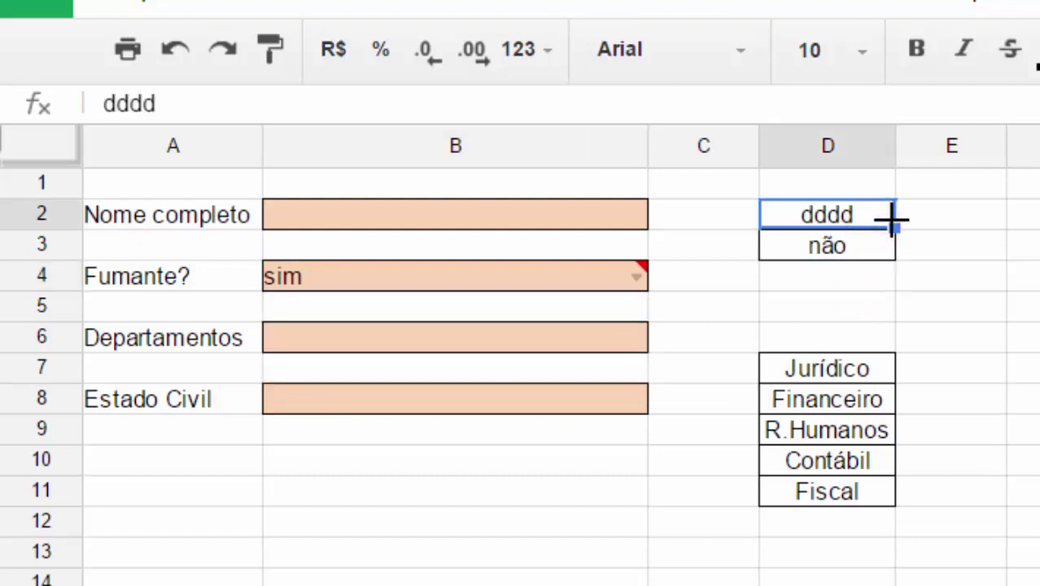
pyautogui.write('sim')
pyautogui.press('Return')
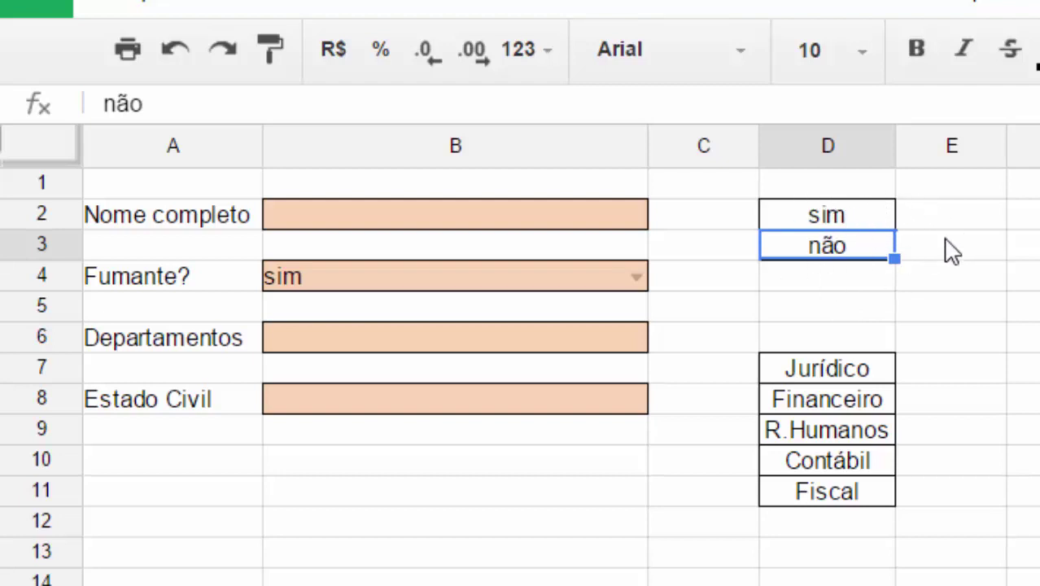
pyautogui.click(417, 346)
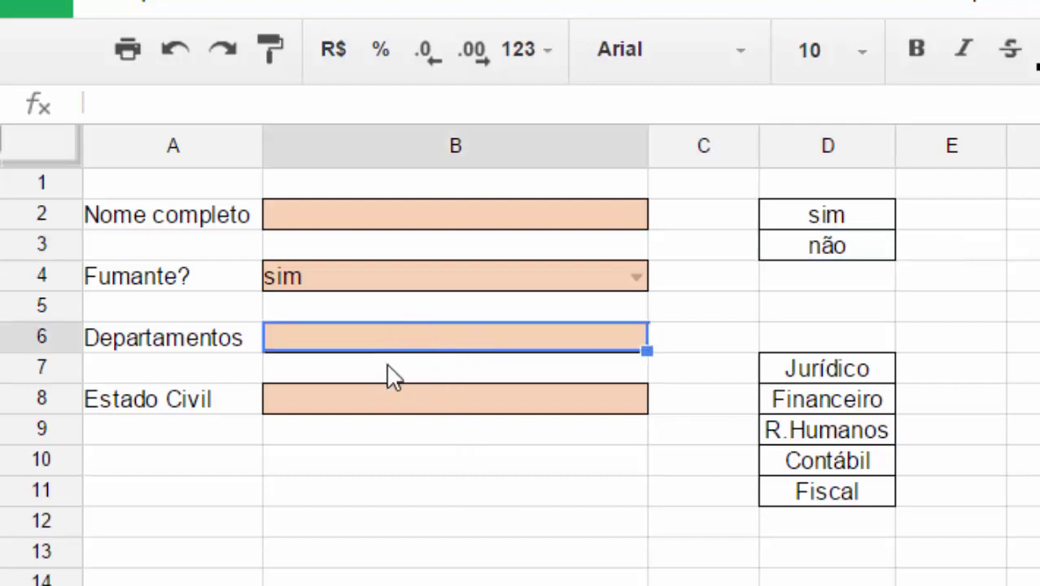
# Name the range D7:D11 'Departamentos' via Dados > Intervalos nomeados.
pyautogui.moveTo(816, 373); pyautogui.dragTo(836, 504)
pyautogui.click(635, 526)
pyautogui.moveTo(825, 367); pyautogui.dragTo(822, 504)
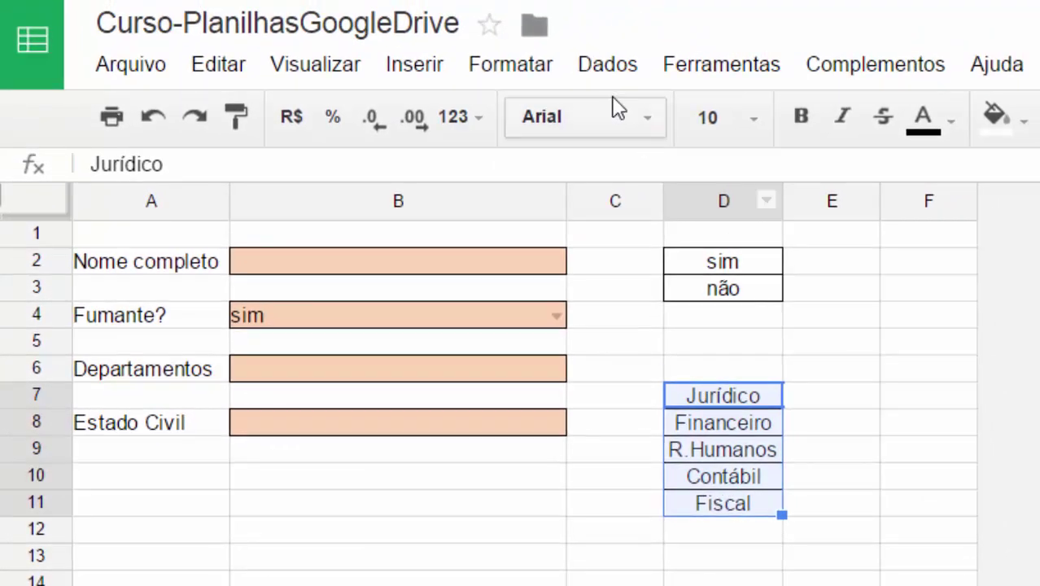
pyautogui.click(650, 20)
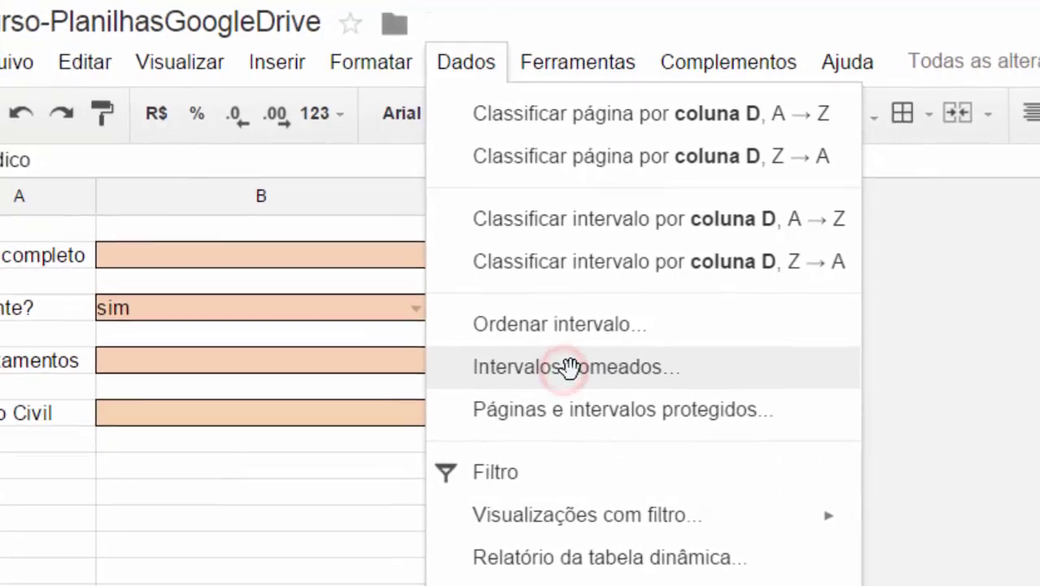
pyautogui.click(708, 376)
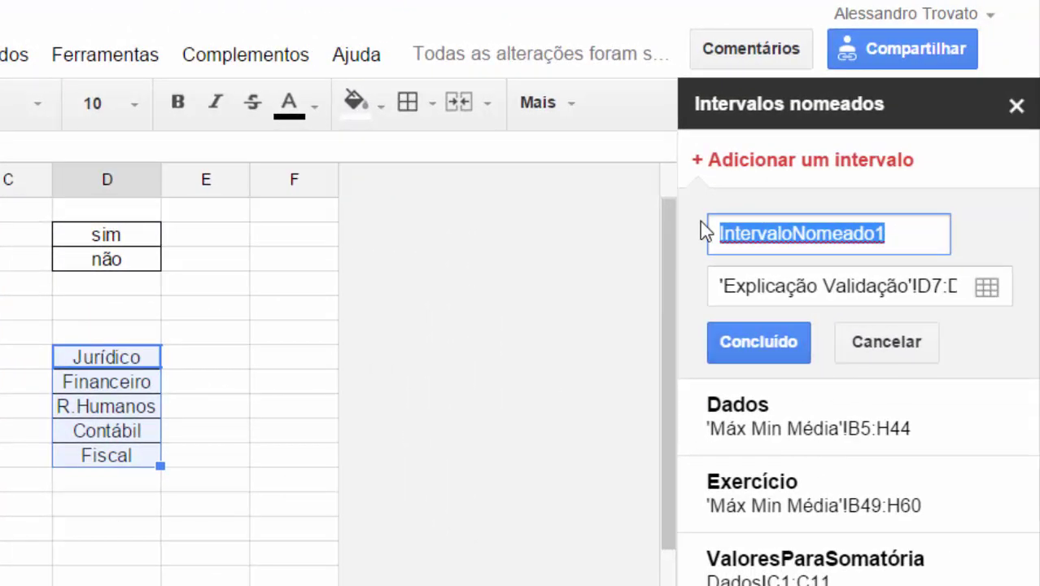
pyautogui.write('Departamentos')
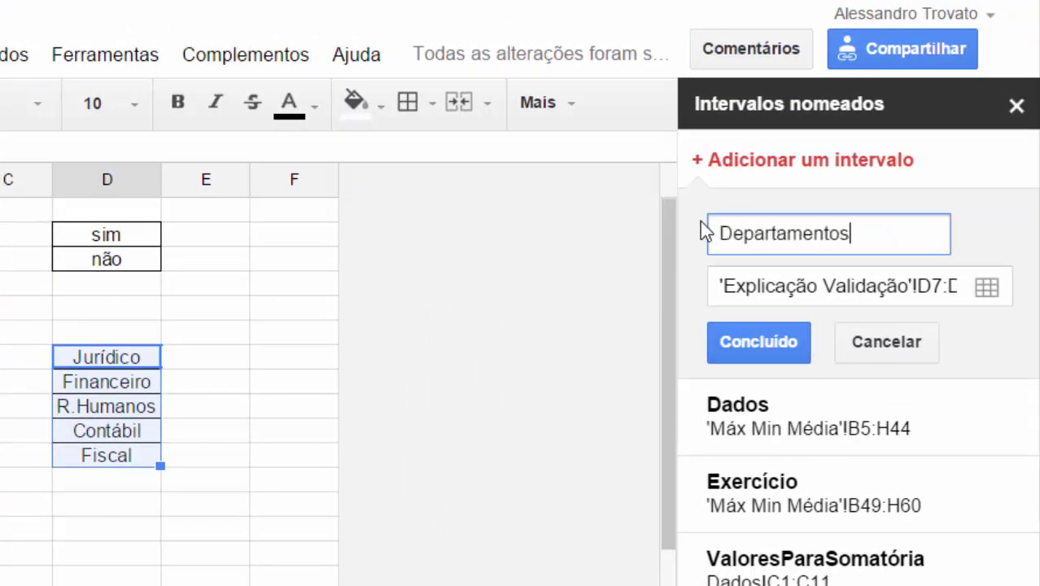
pyautogui.click(777, 347)
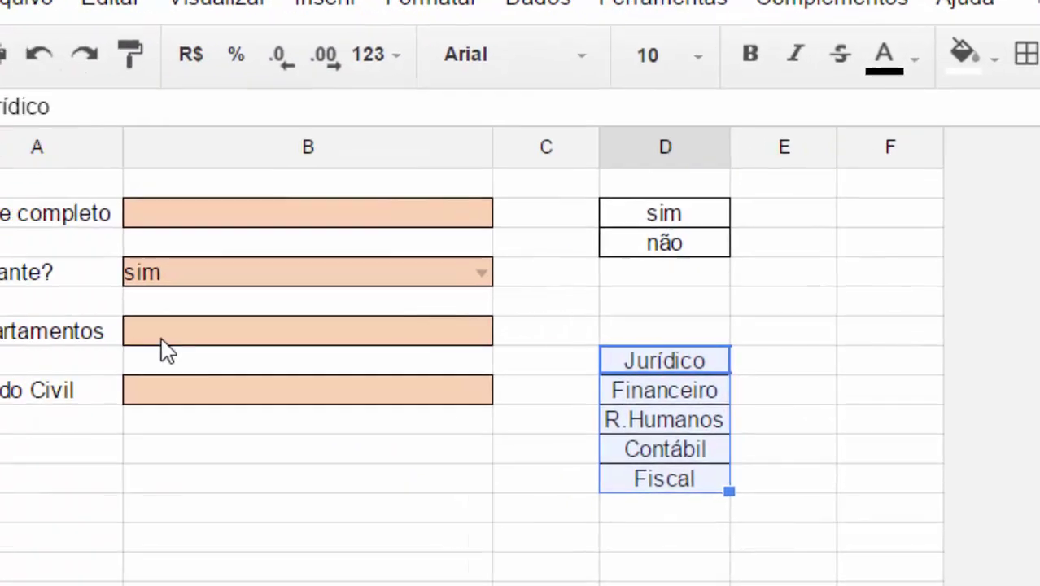
# Validate B6 against the departamentos named range with Rejeitar entrada, and save.
pyautogui.click(304, 332)
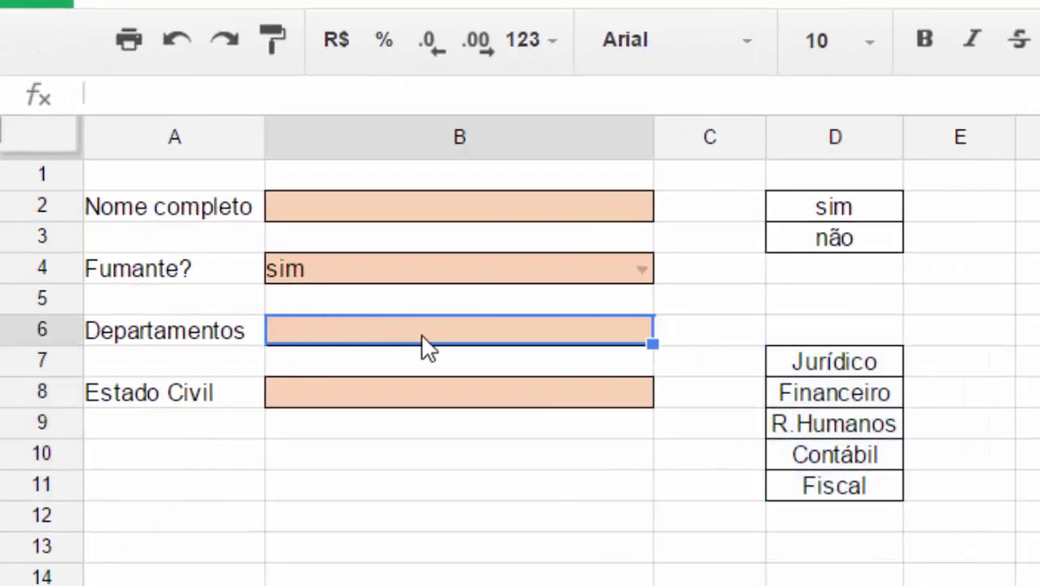
pyautogui.click(698, 4)
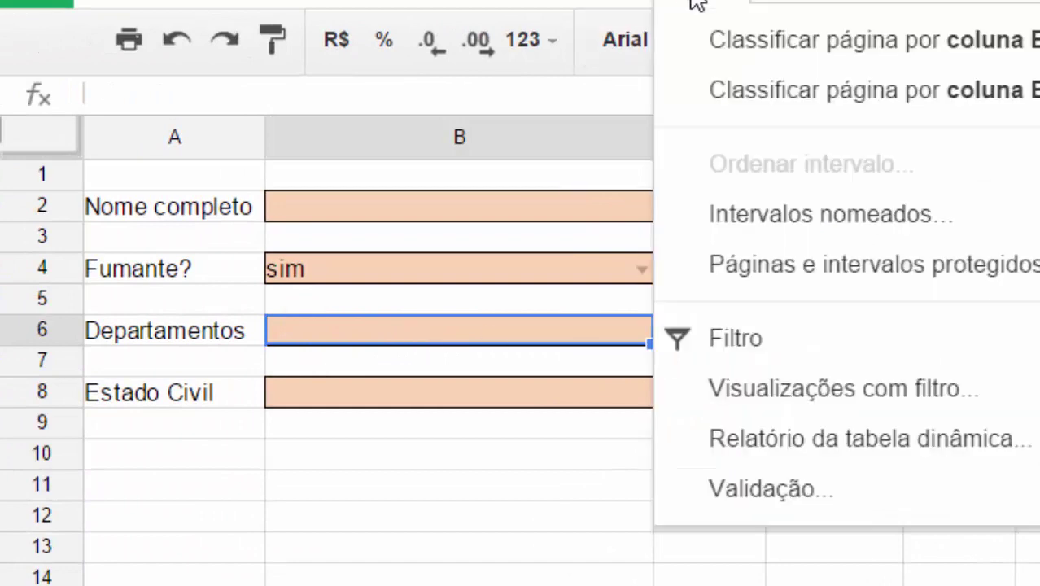
pyautogui.click(782, 492)
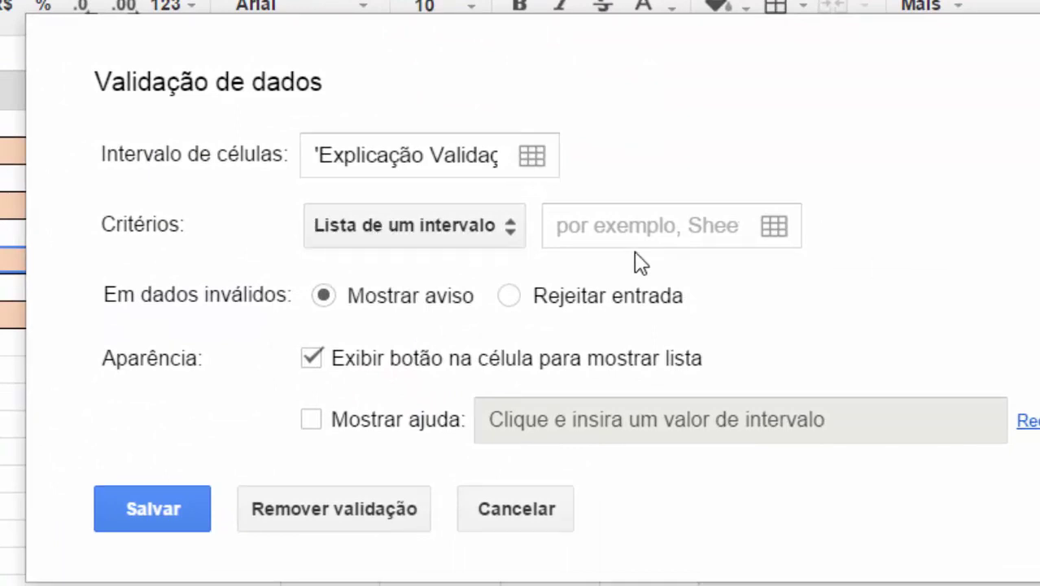
pyautogui.click(624, 228)
pyautogui.write('departamentos')
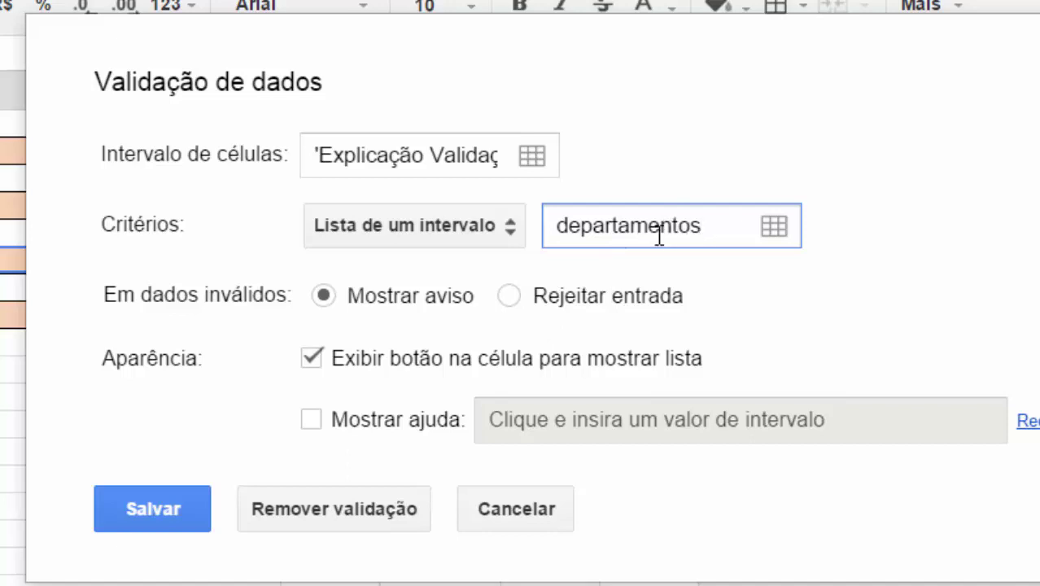
pyautogui.click(511, 297)
pyautogui.click(165, 503)
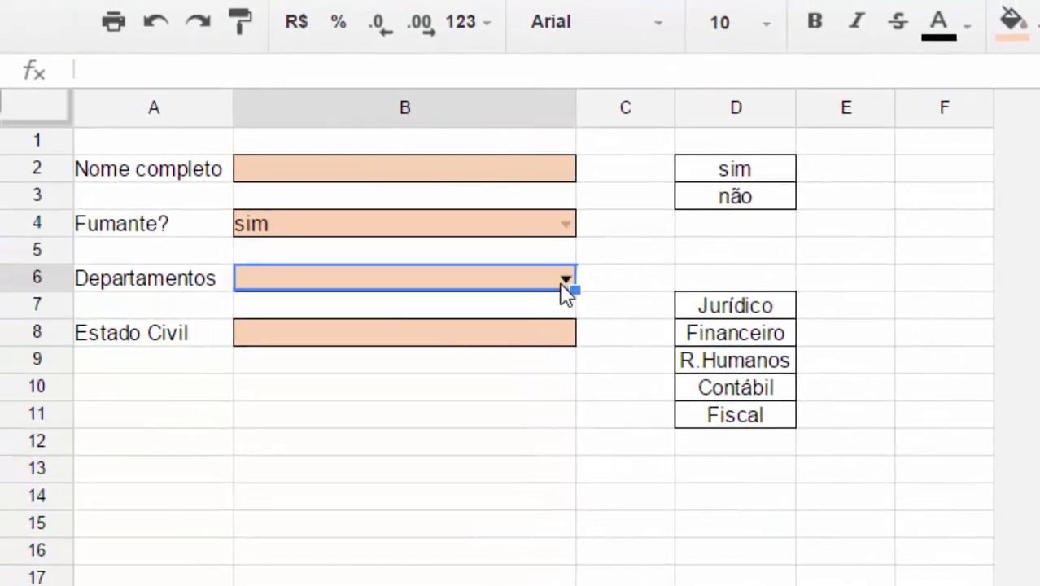
# Choose R.Humanos in B6, then enter invalid text 'sssssss' and dismiss the rejection error.
pyautogui.click(494, 276)
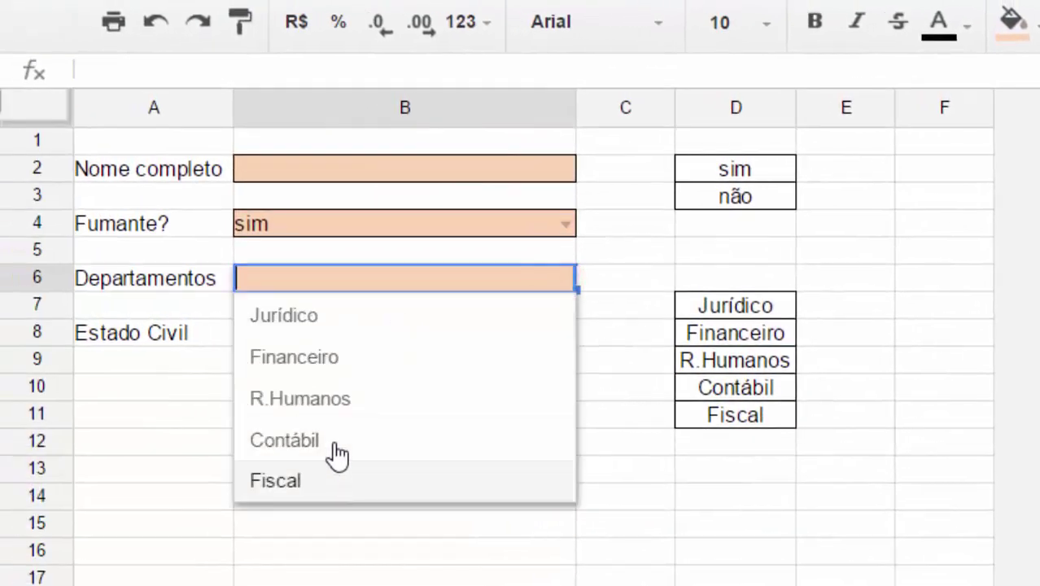
pyautogui.click(337, 399)
pyautogui.click(392, 504)
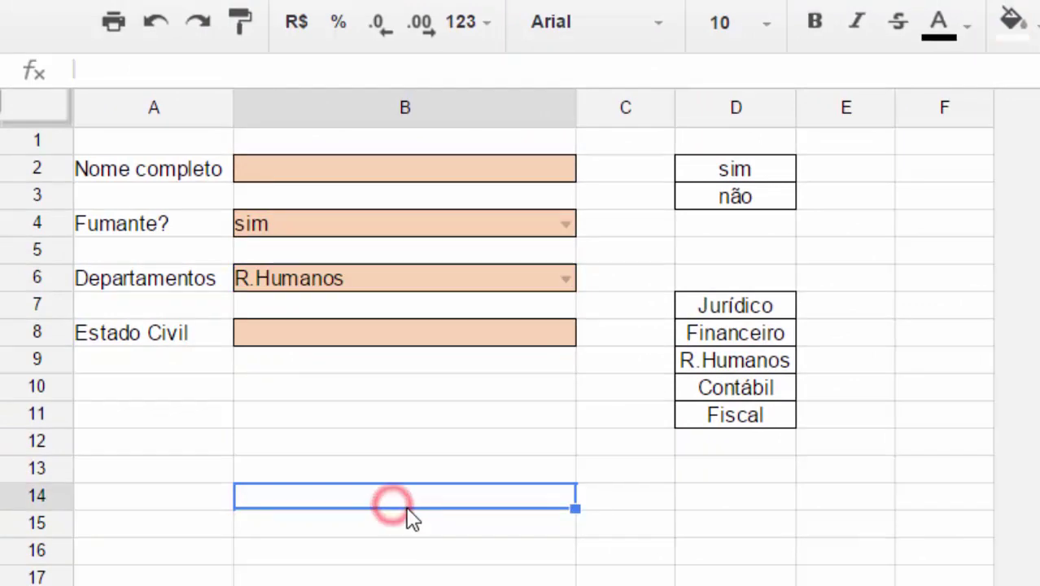
pyautogui.click(385, 279)
pyautogui.write('sssssss')
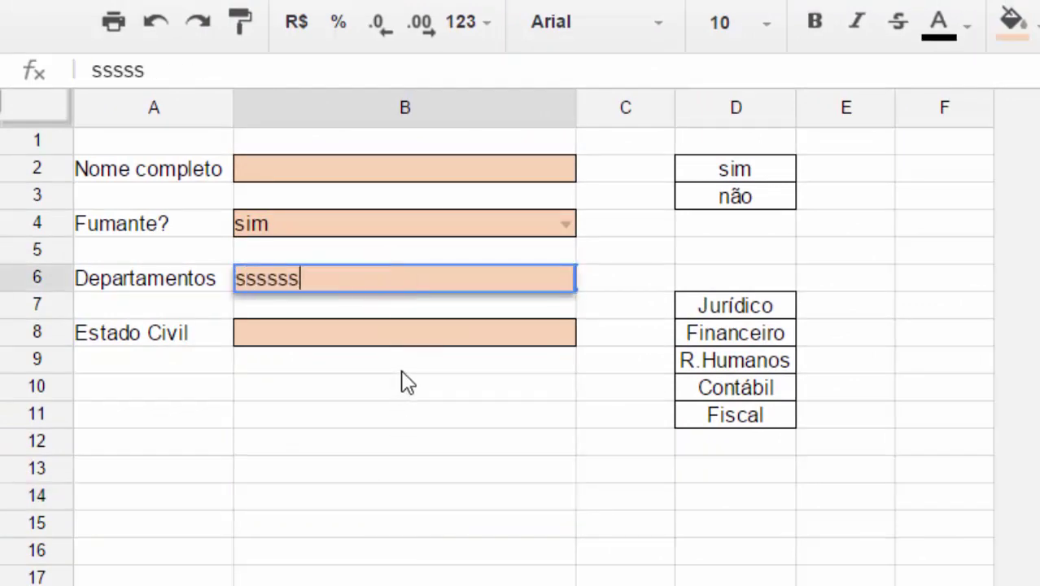
pyautogui.click(396, 390)
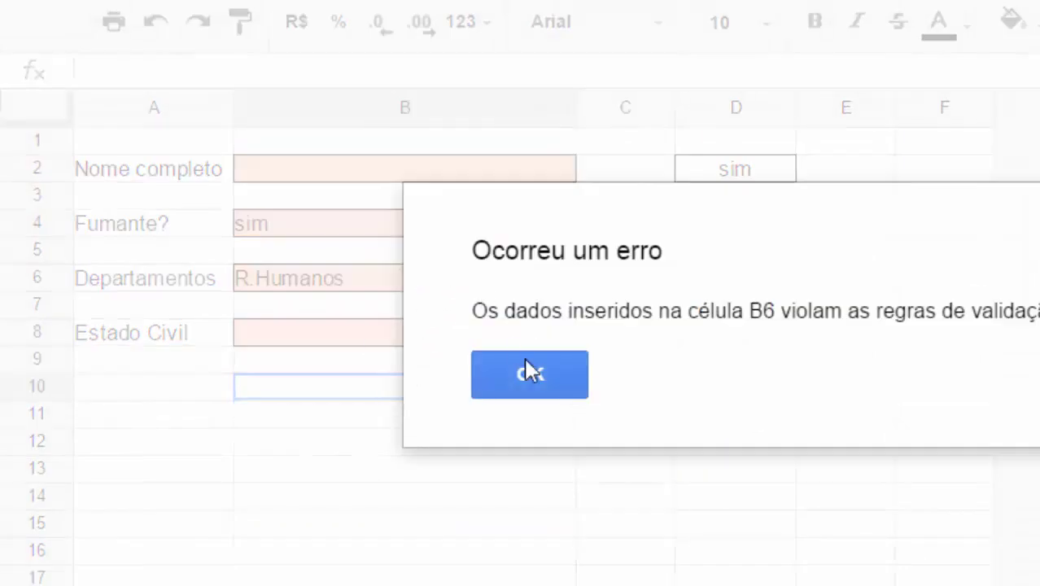
pyautogui.click(536, 367)
# Clear B6, check B2's validation help, and select the Estado Civil cell B8.
pyautogui.click(407, 275)
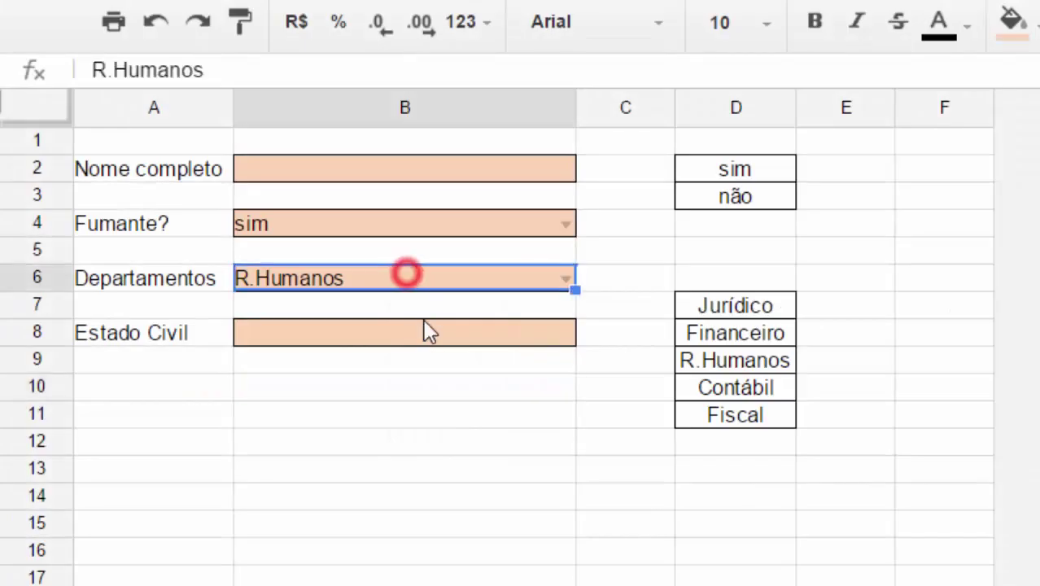
pyautogui.press('Delete')
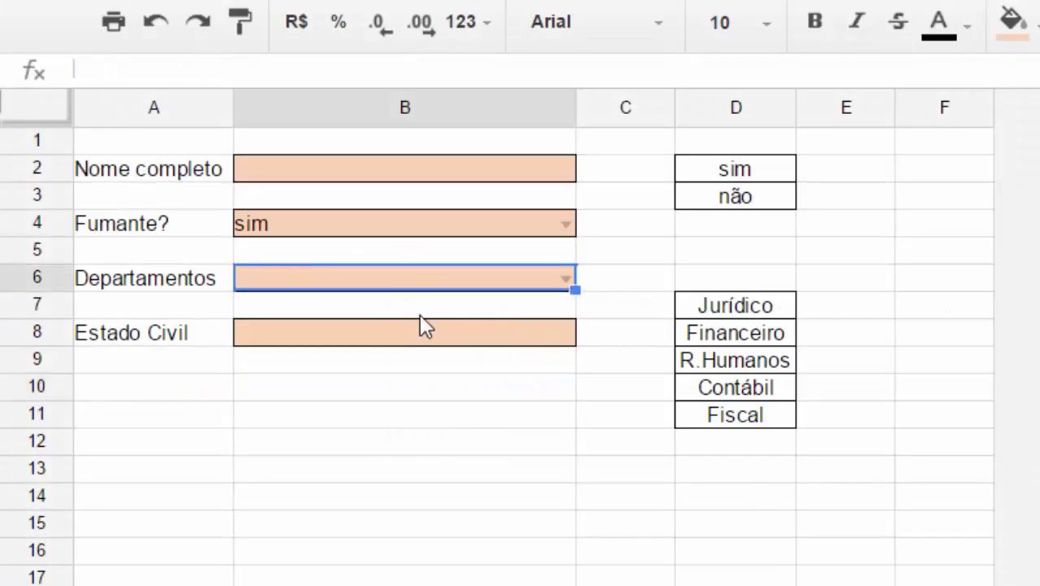
pyautogui.click(379, 171)
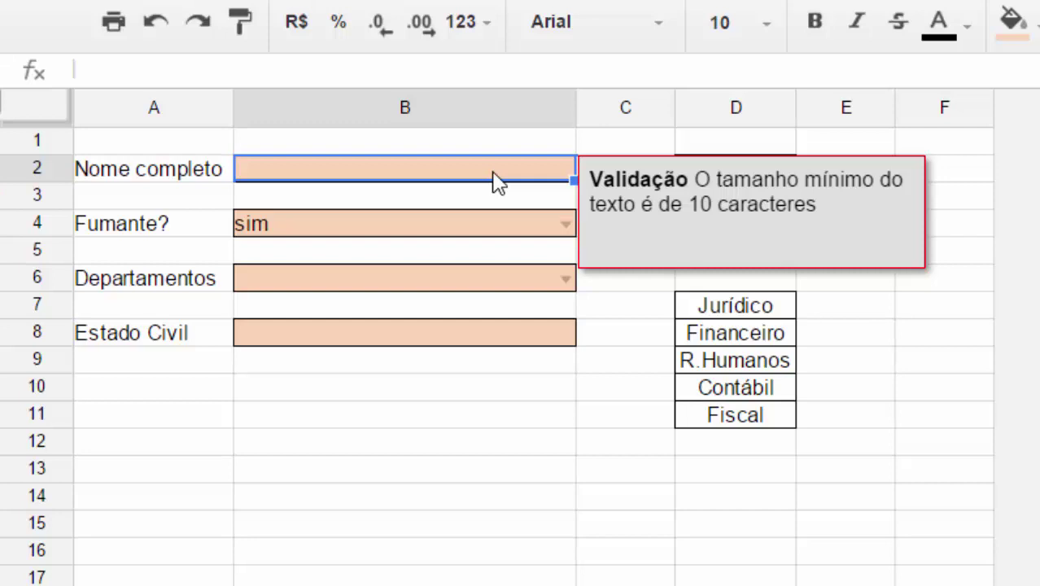
pyautogui.click(413, 465)
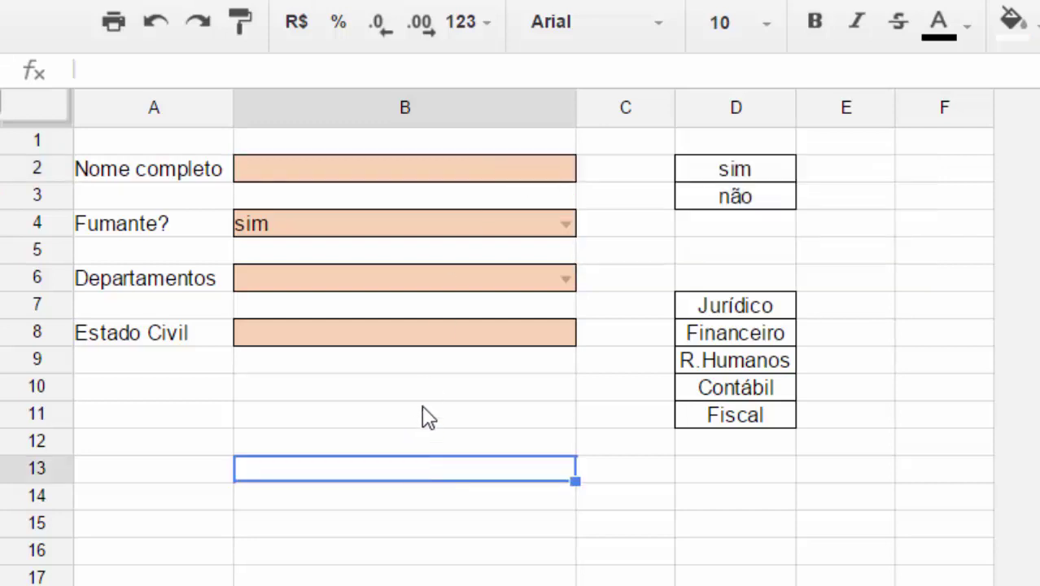
pyautogui.click(446, 340)
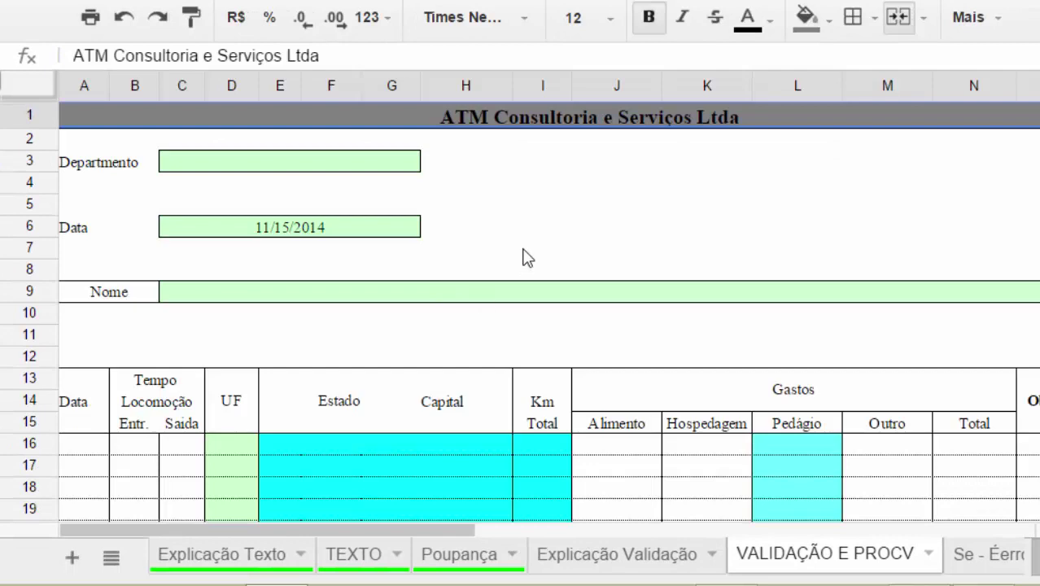
# Give J4 a list-from-a-range validation rule using the 'depa' departments range.
pyautogui.click(489, 222)
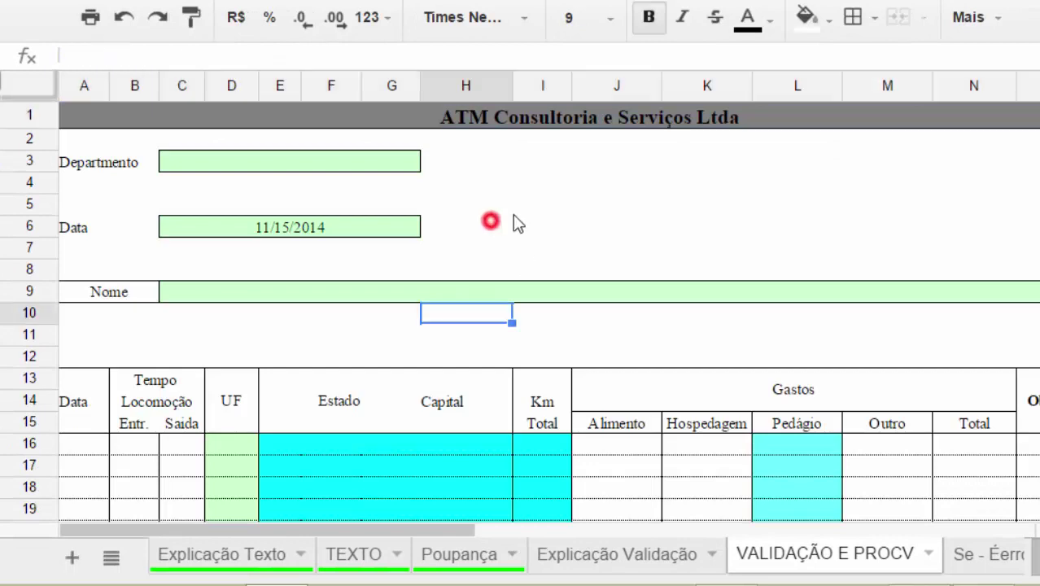
pyautogui.click(656, 184)
pyautogui.click(495, 3)
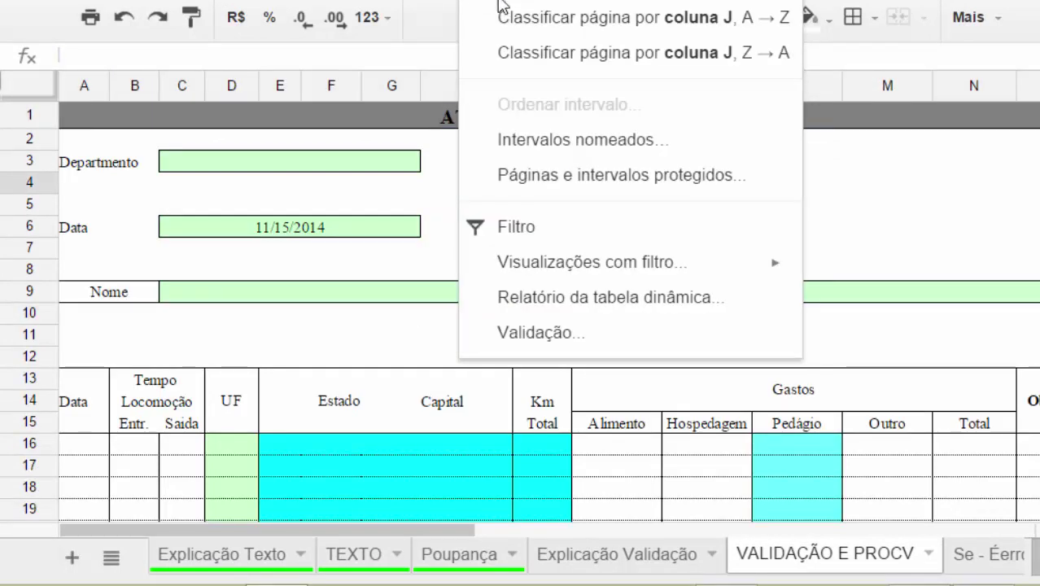
pyautogui.click(572, 332)
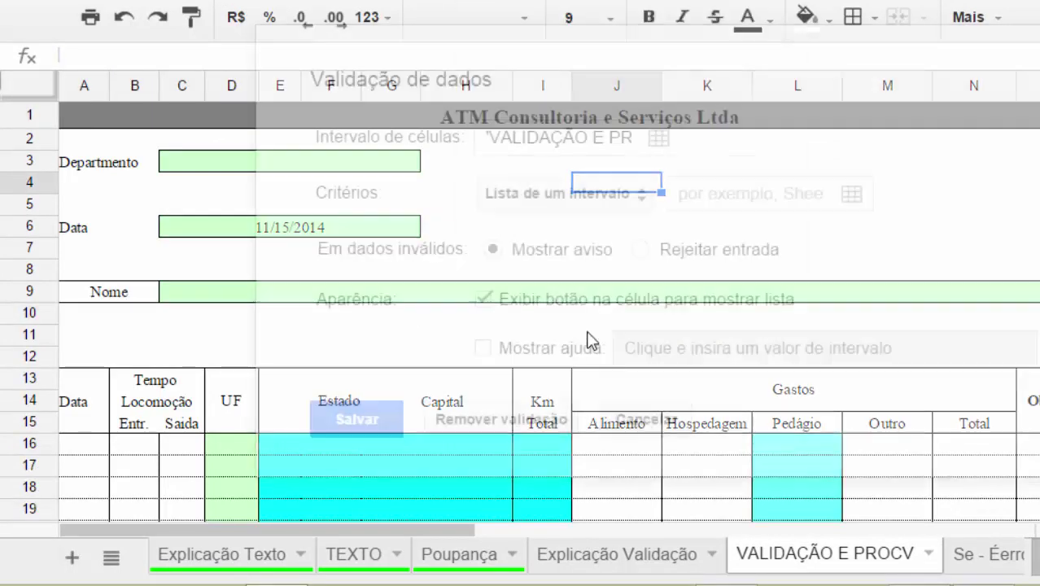
pyautogui.click(585, 196)
pyautogui.click(584, 195)
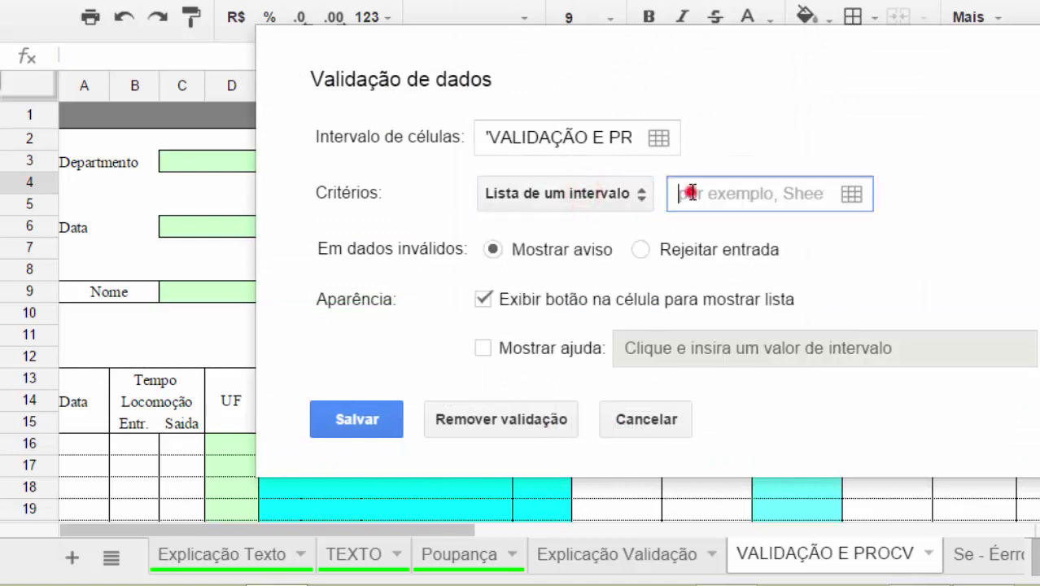
pyautogui.click(694, 193)
pyautogui.write('departamentos')
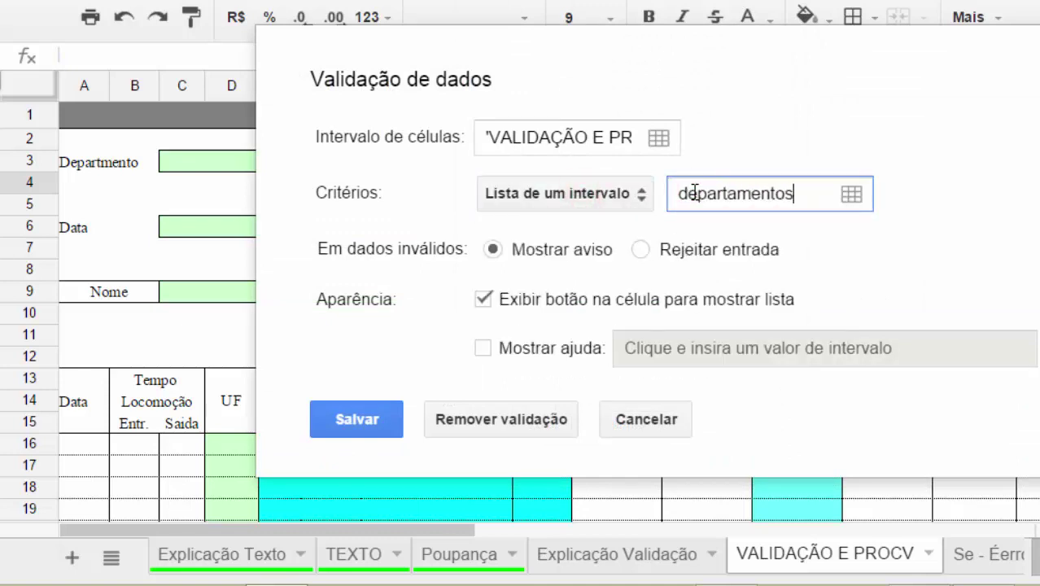
pyautogui.click(342, 418)
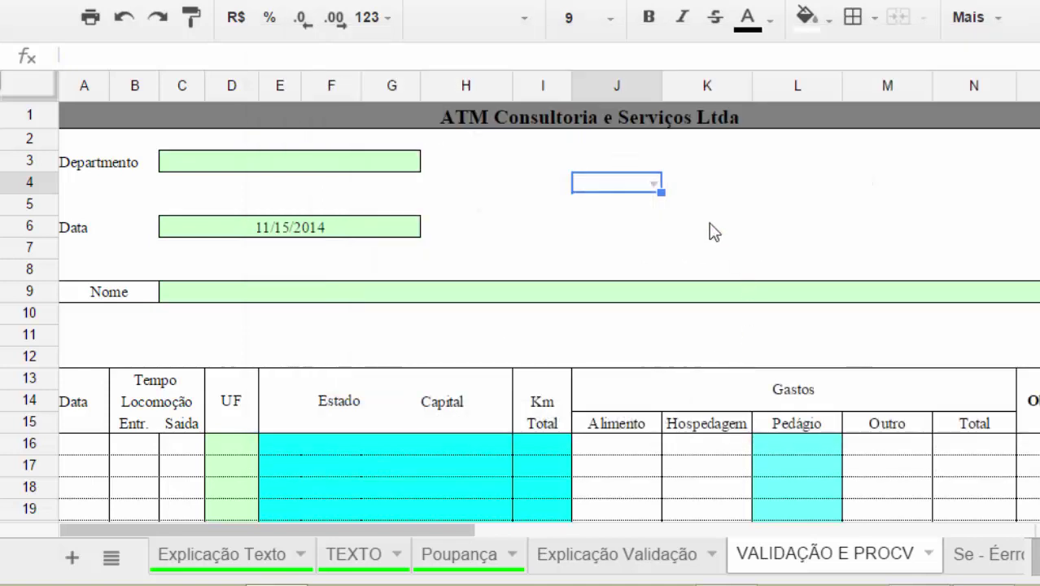
# Test J4's department dropdown, then return to the Explicação Validação sheet.
pyautogui.click(656, 183)
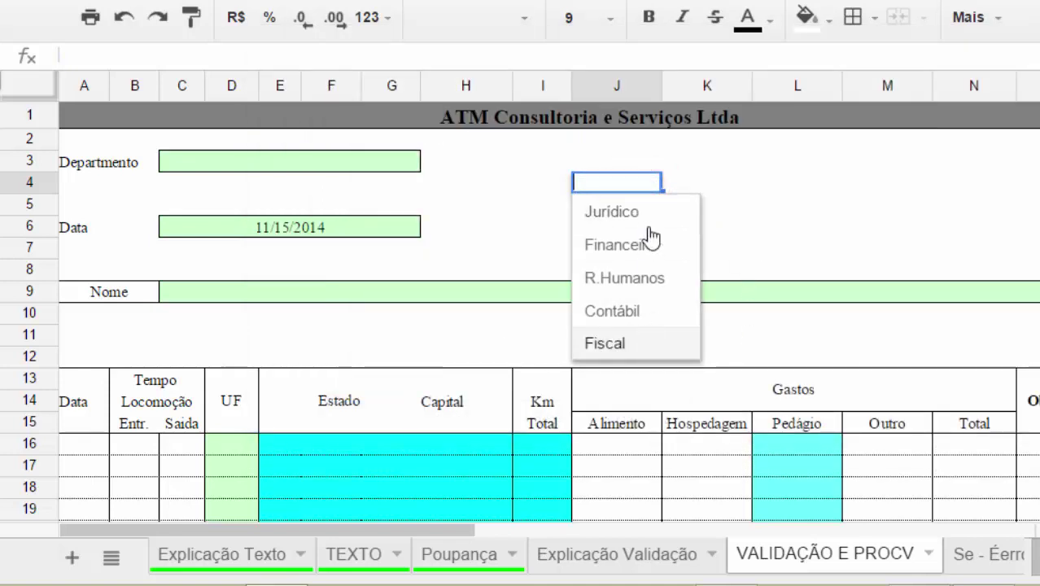
pyautogui.click(747, 227)
pyautogui.click(619, 182)
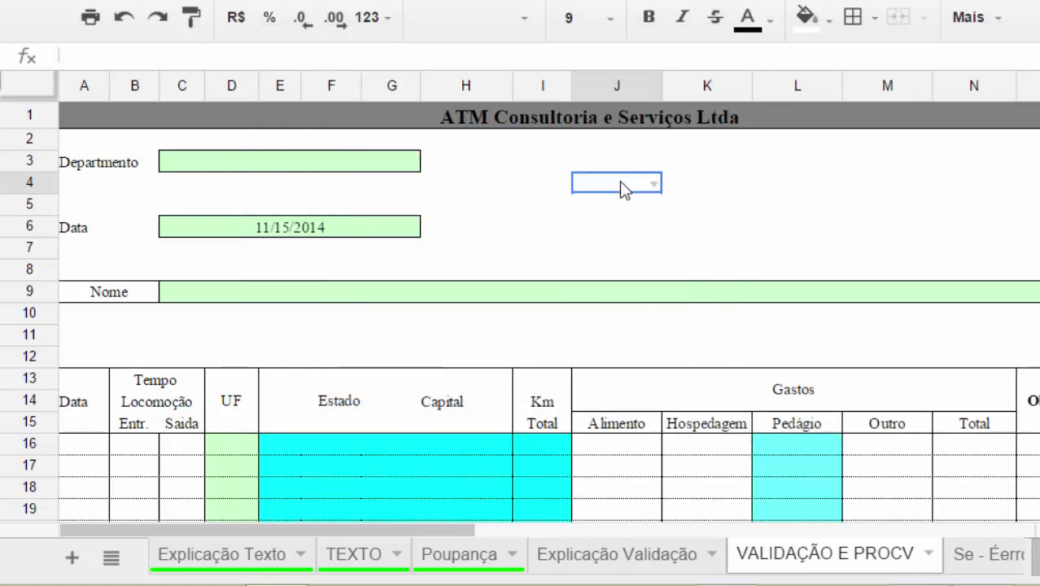
pyautogui.click(650, 209)
pyautogui.moveTo(662, 213); pyautogui.dragTo(663, 175)
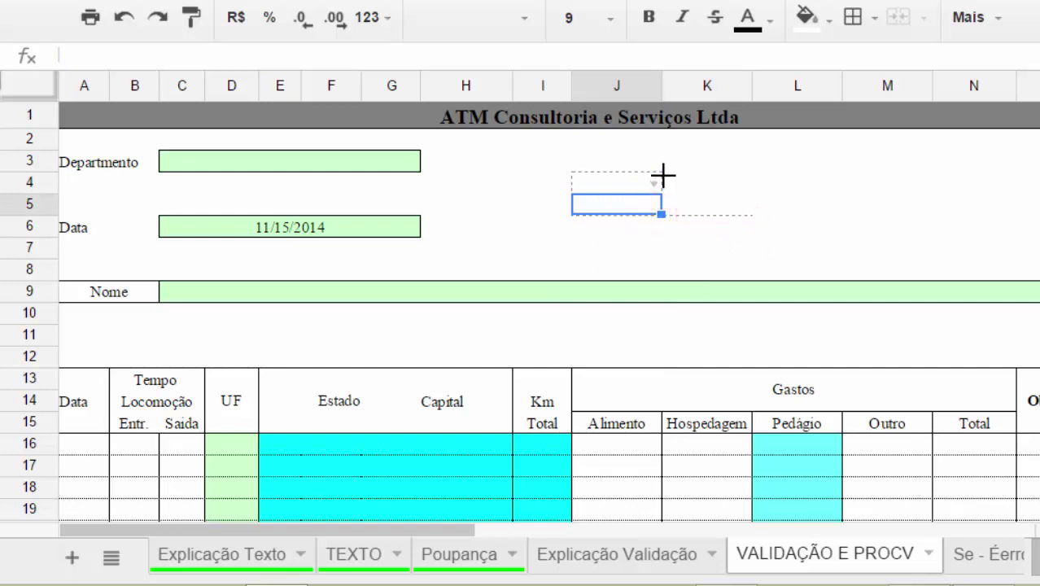
pyautogui.moveTo(735, 216); pyautogui.dragTo(731, 206)
pyautogui.click(623, 225)
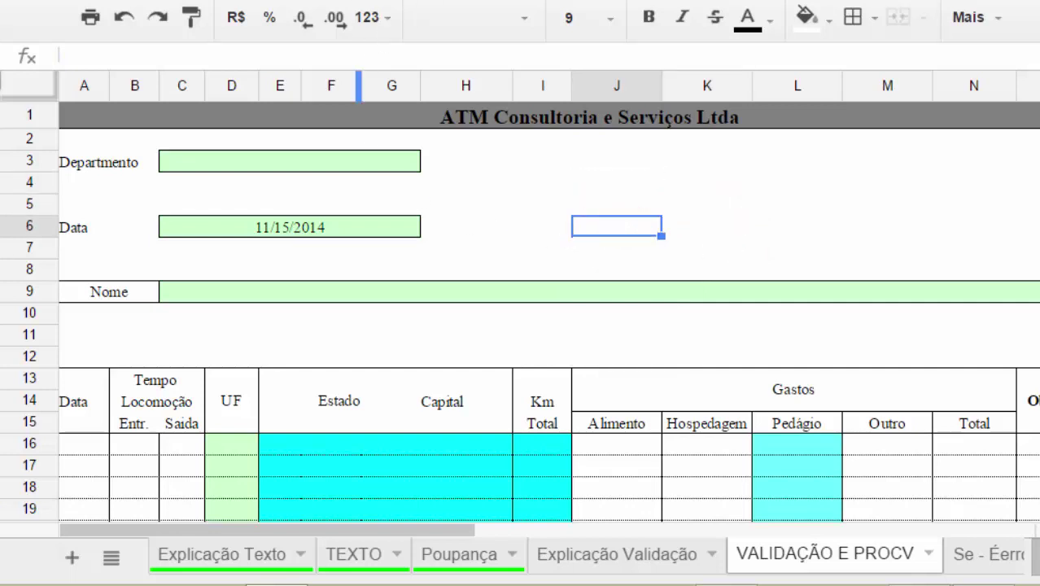
pyautogui.click(572, 185)
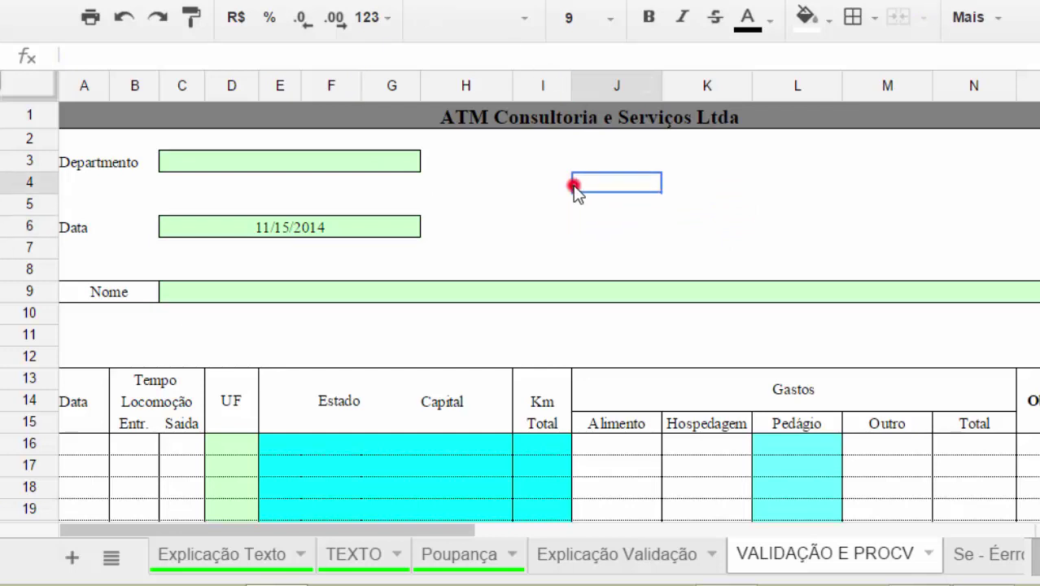
pyautogui.click(600, 553)
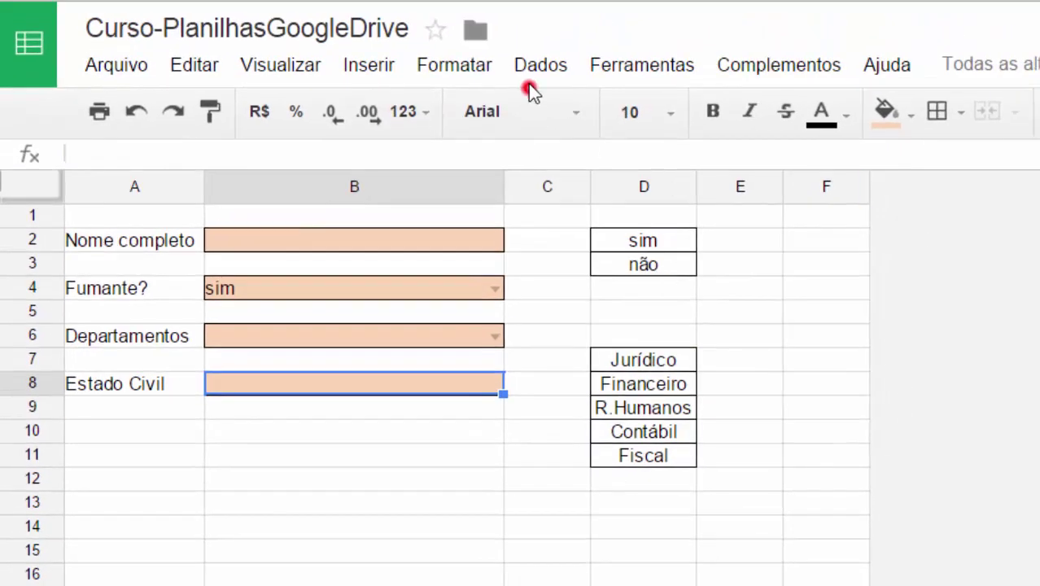
# Limit B8 to Casado(a), Solteiro(a), Viúvo(a), Desquitado(a) and reject any other entry.
pyautogui.click(529, 71)
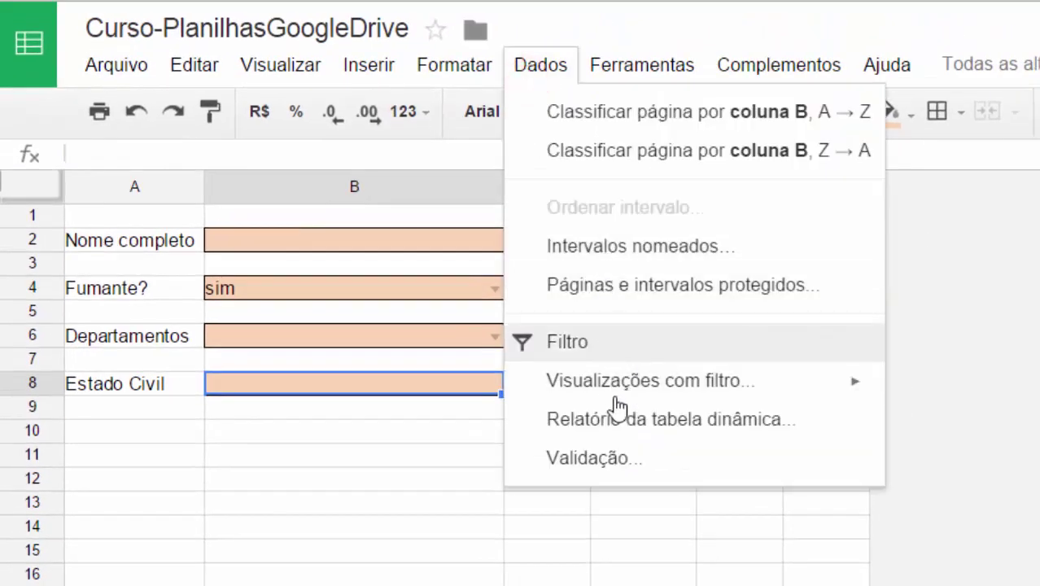
pyautogui.click(622, 452)
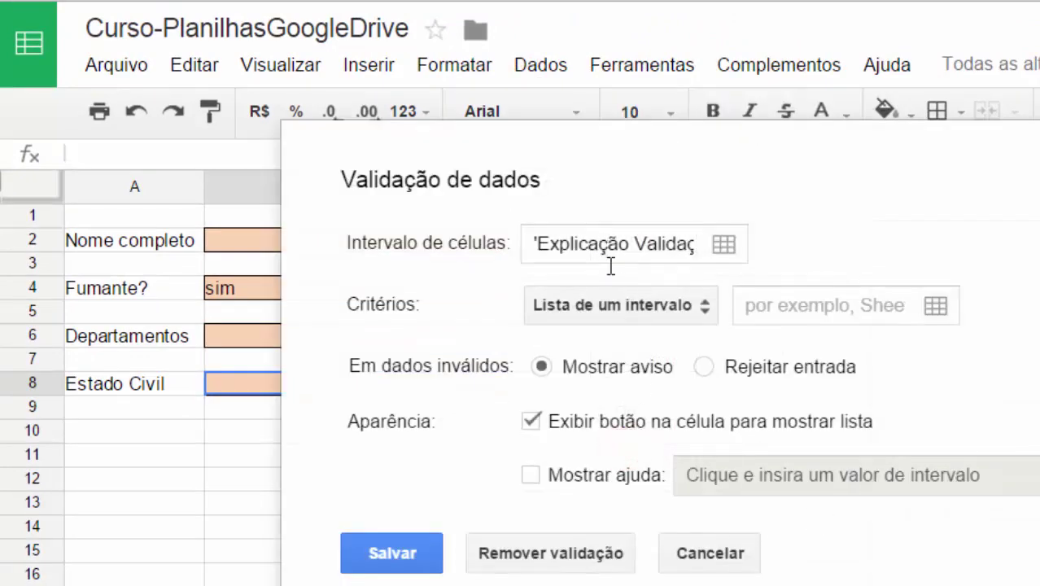
pyautogui.click(614, 309)
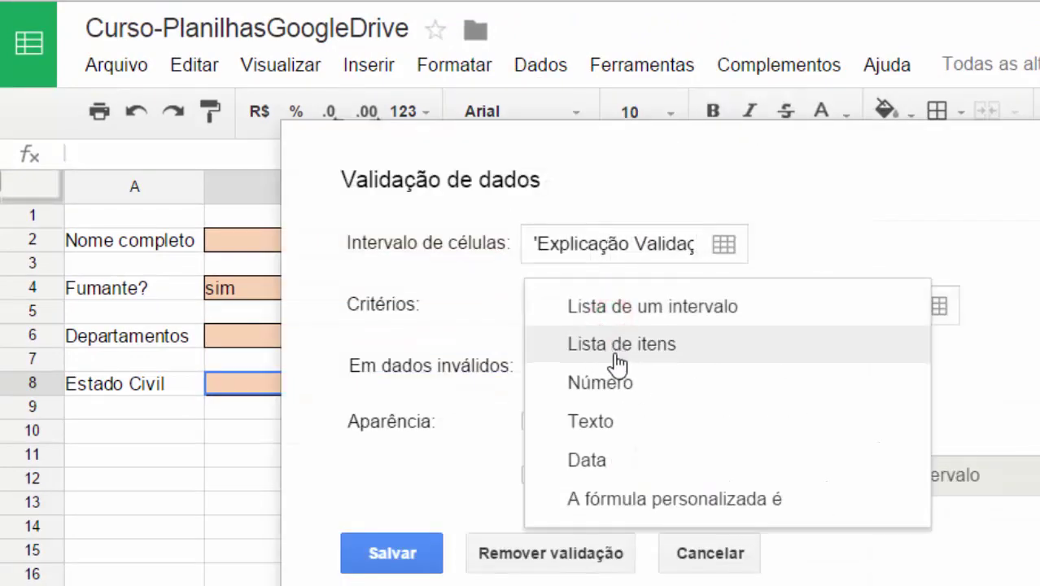
pyautogui.click(617, 346)
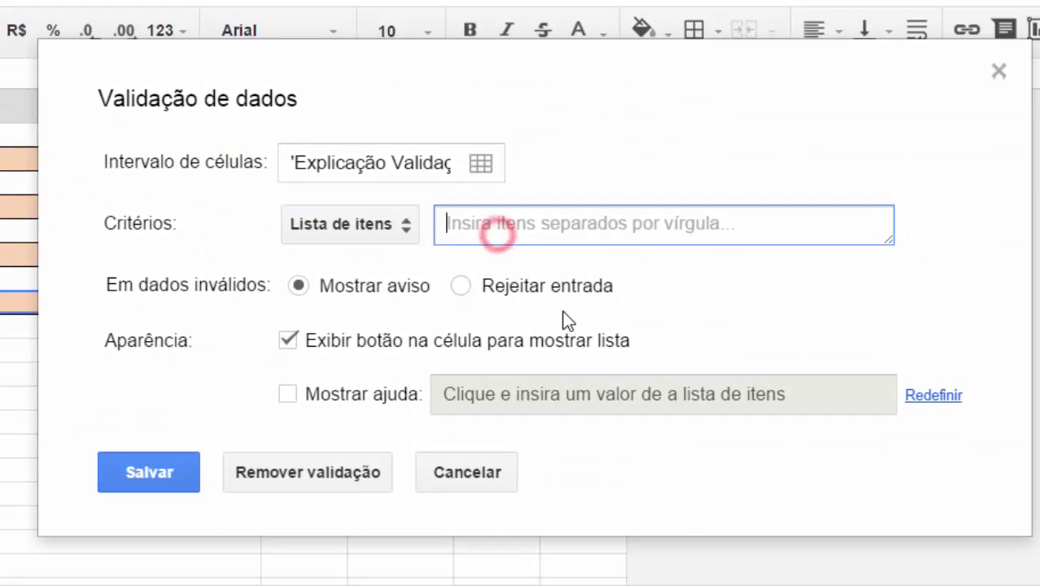
pyautogui.write('Casad')
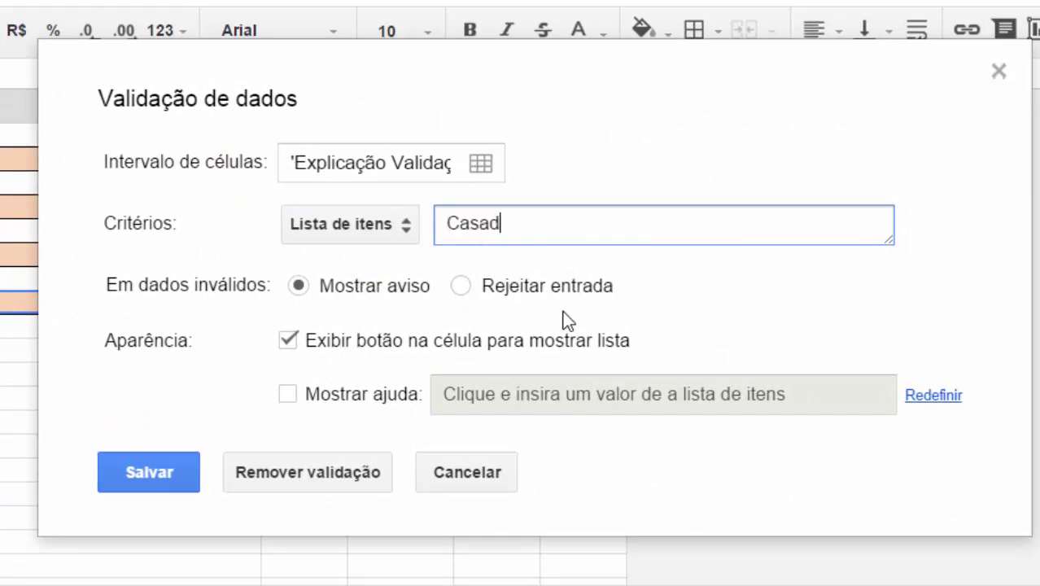
pyautogui.write('o(a), Solteiro(a), ')
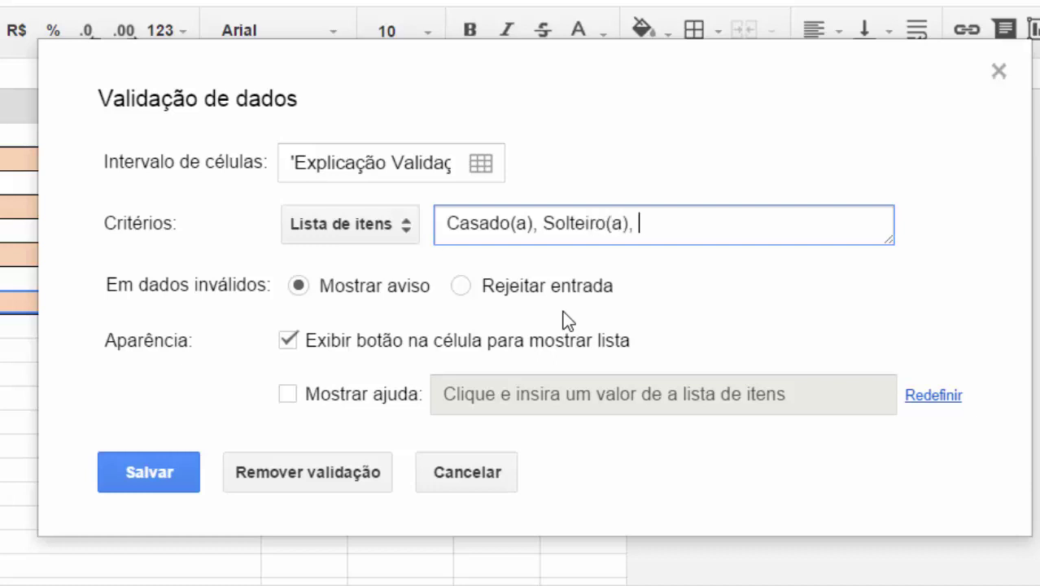
pyautogui.write('Viúvo(a)')
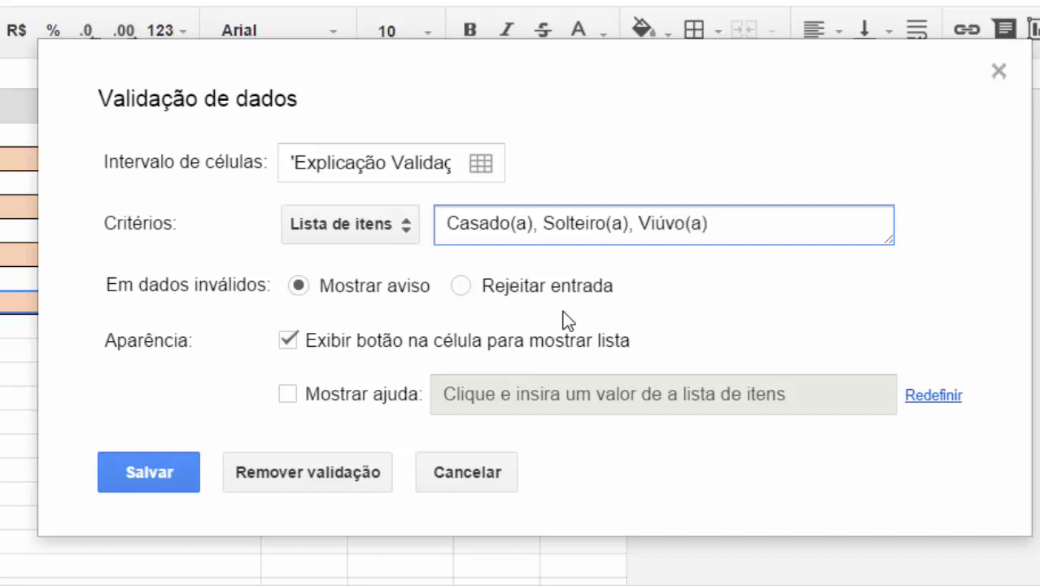
pyautogui.write(', Desquitado(a')
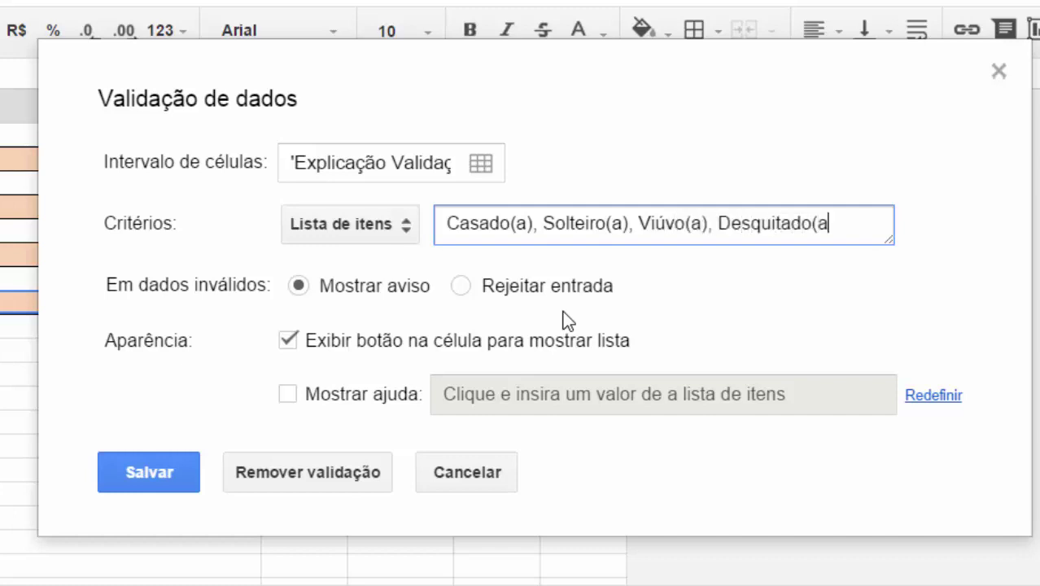
pyautogui.write(')')
pyautogui.click(459, 286)
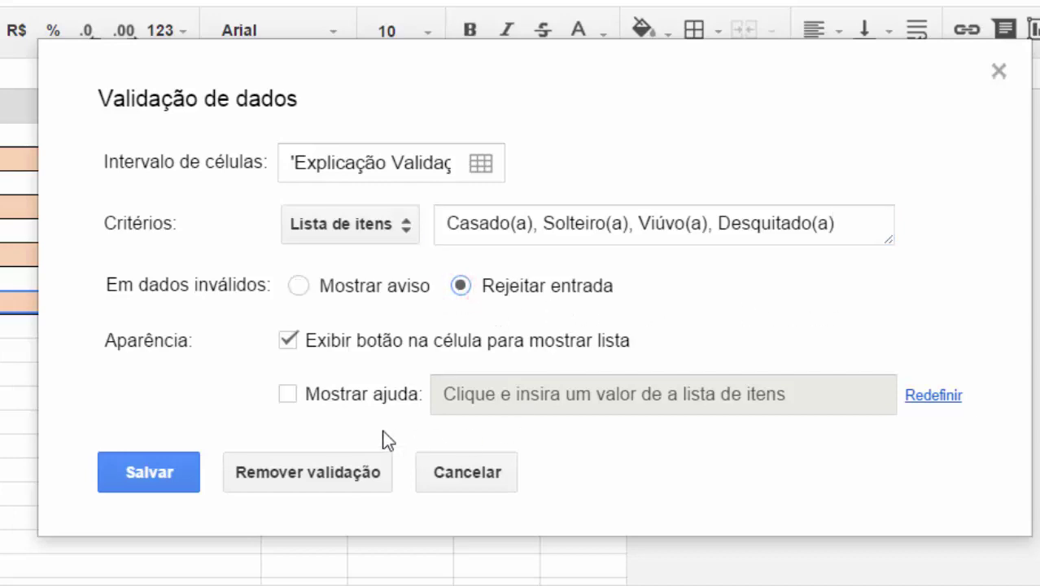
pyautogui.click(137, 477)
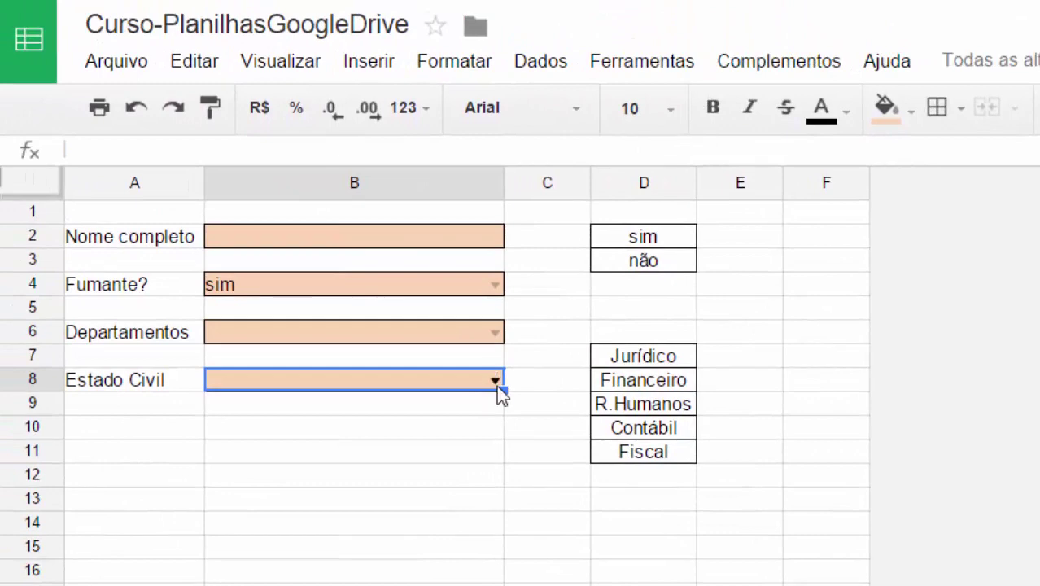
# Pick Casado(a) from B8's dropdown, then move to the Departamentos cell B6.
pyautogui.click(293, 317)
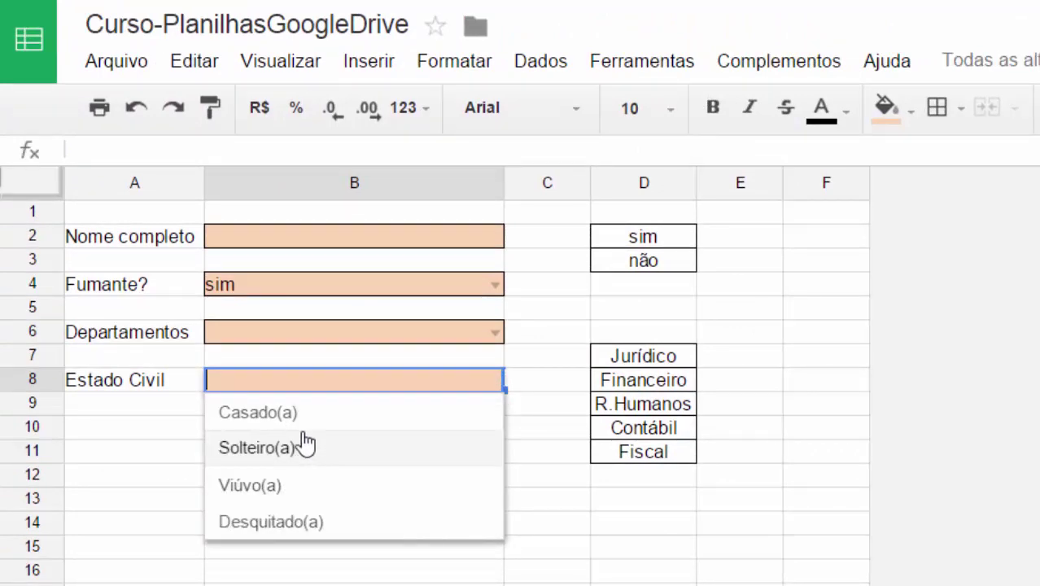
pyautogui.click(298, 415)
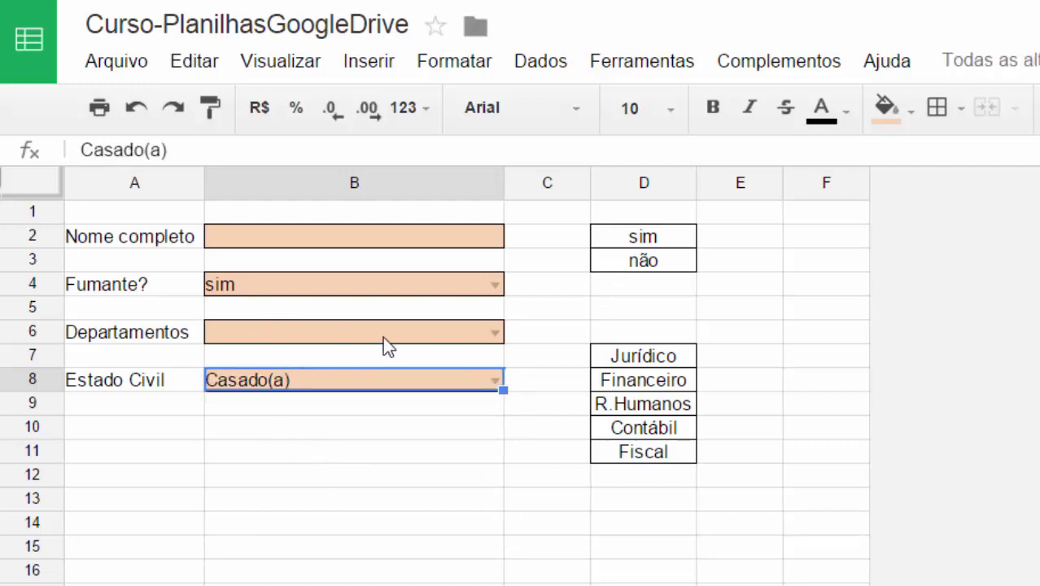
pyautogui.click(295, 389)
pyautogui.click(306, 384)
pyautogui.click(299, 503)
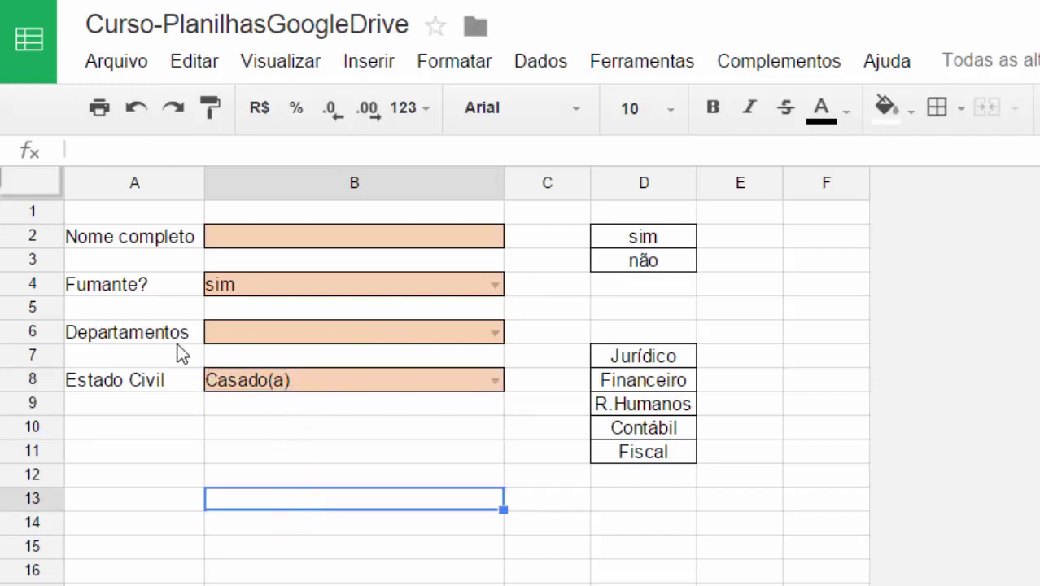
pyautogui.click(354, 335)
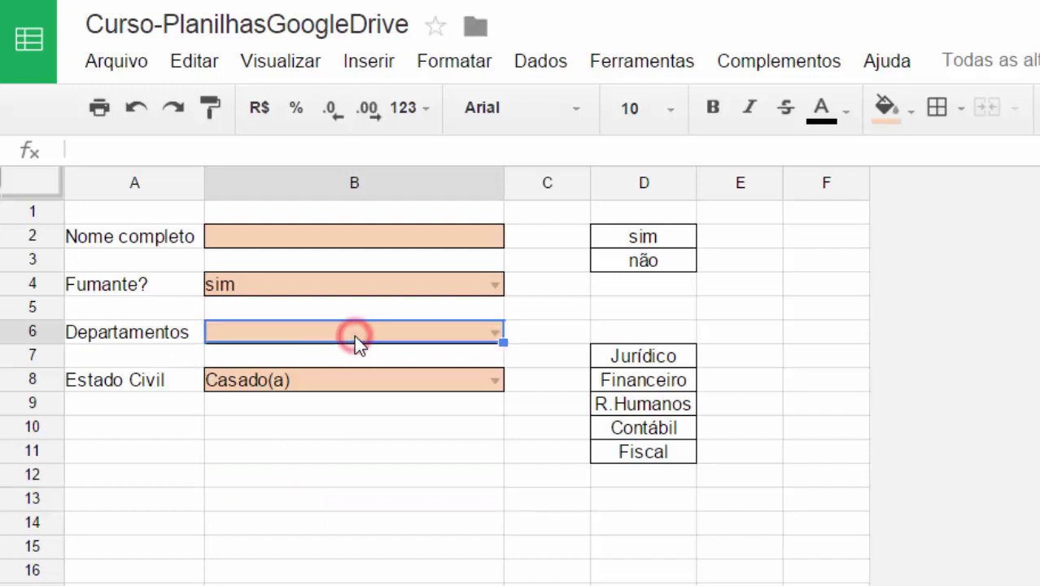
pyautogui.click(646, 473)
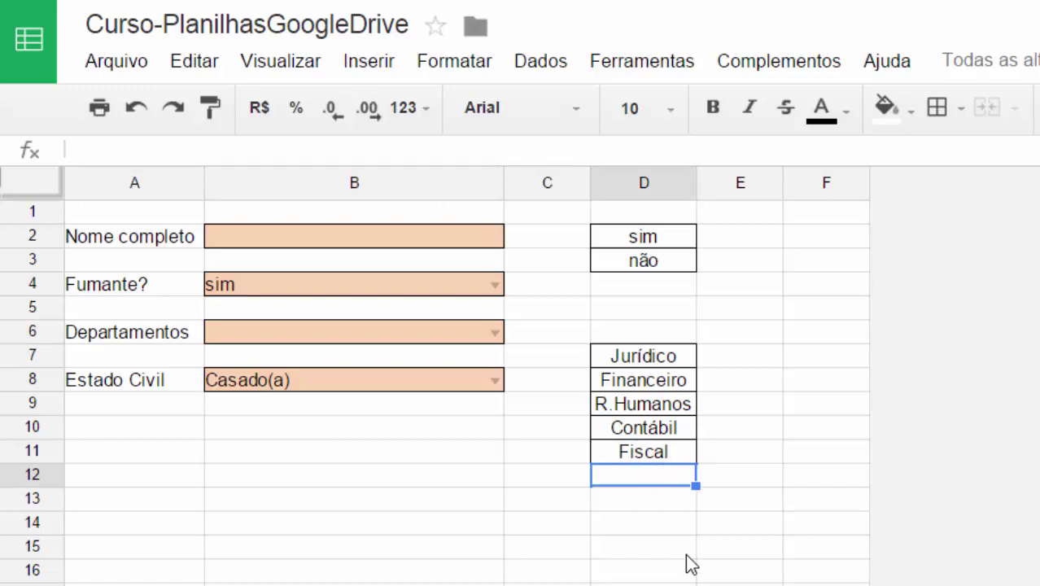
pyautogui.write('CPF')
pyautogui.press('BackSpace')
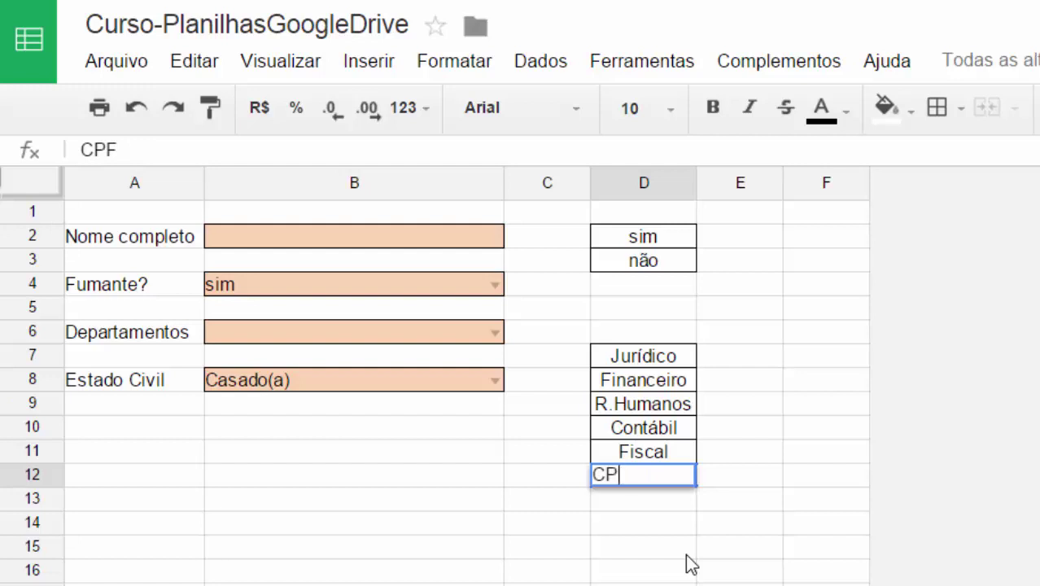
pyautogui.write('D')
pyautogui.press('Return')
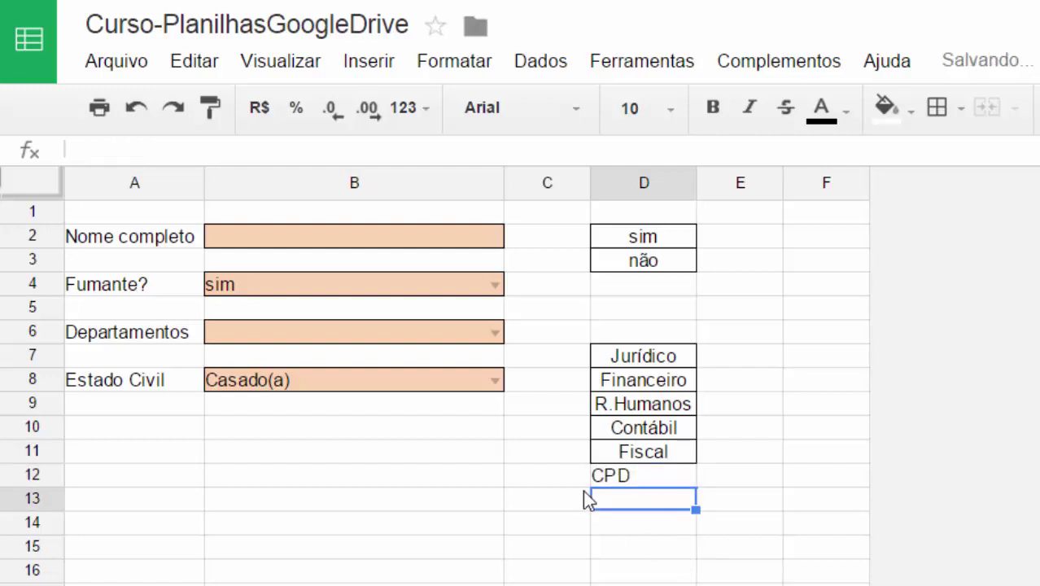
pyautogui.click(494, 332)
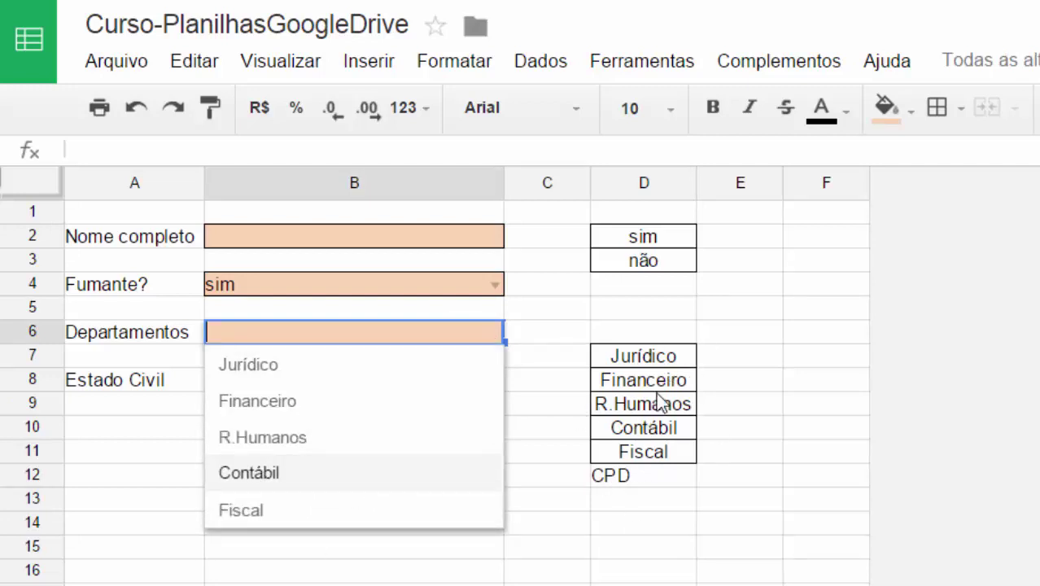
pyautogui.click(476, 564)
pyautogui.click(628, 483)
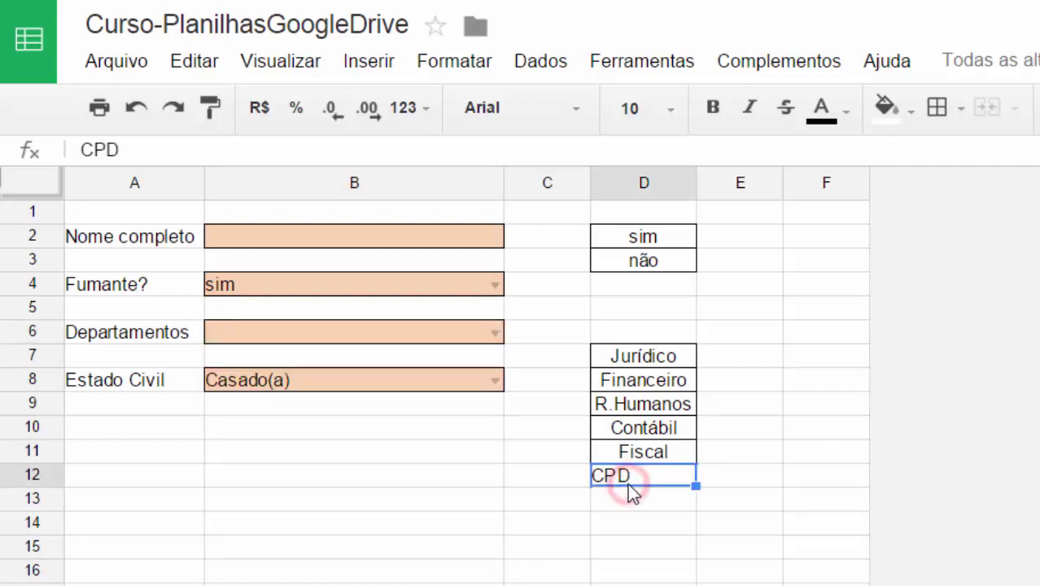
pyautogui.press('Delete')
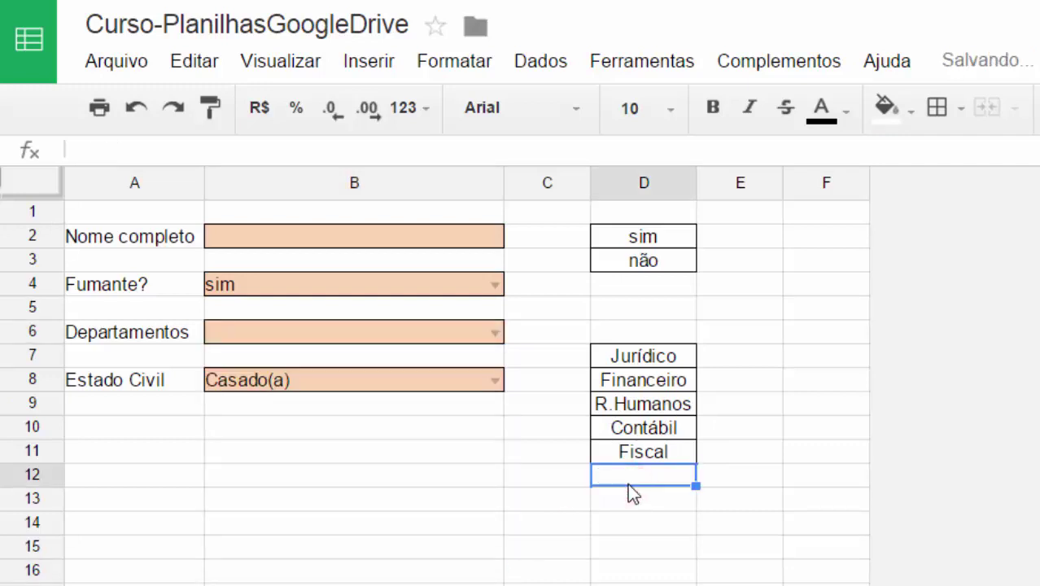